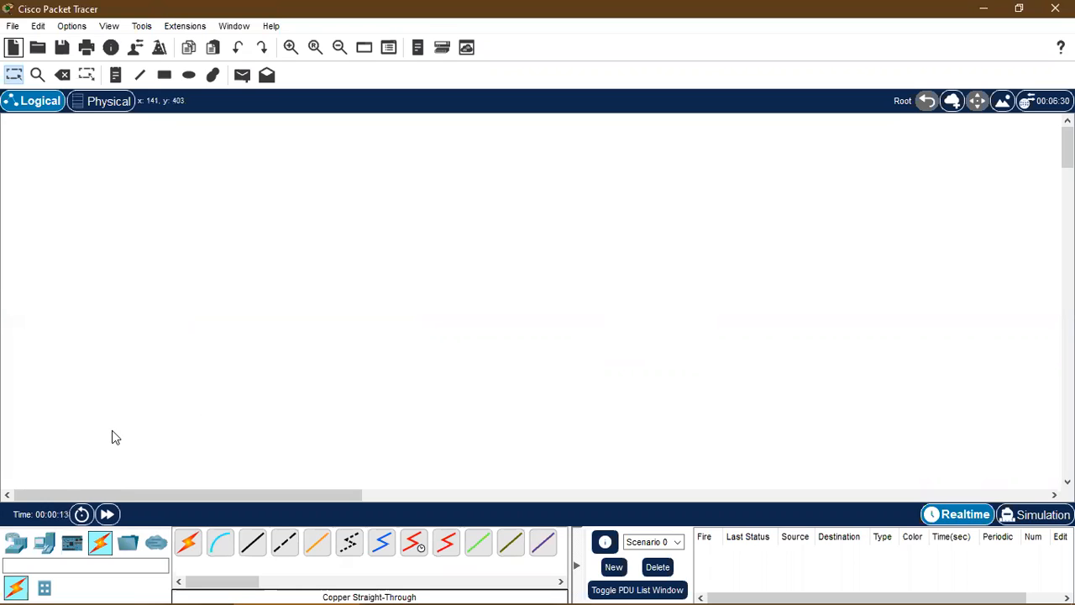
- Place a Server-PT end device in the upper part of the workspace and rename it ISP
left_click(15, 542)
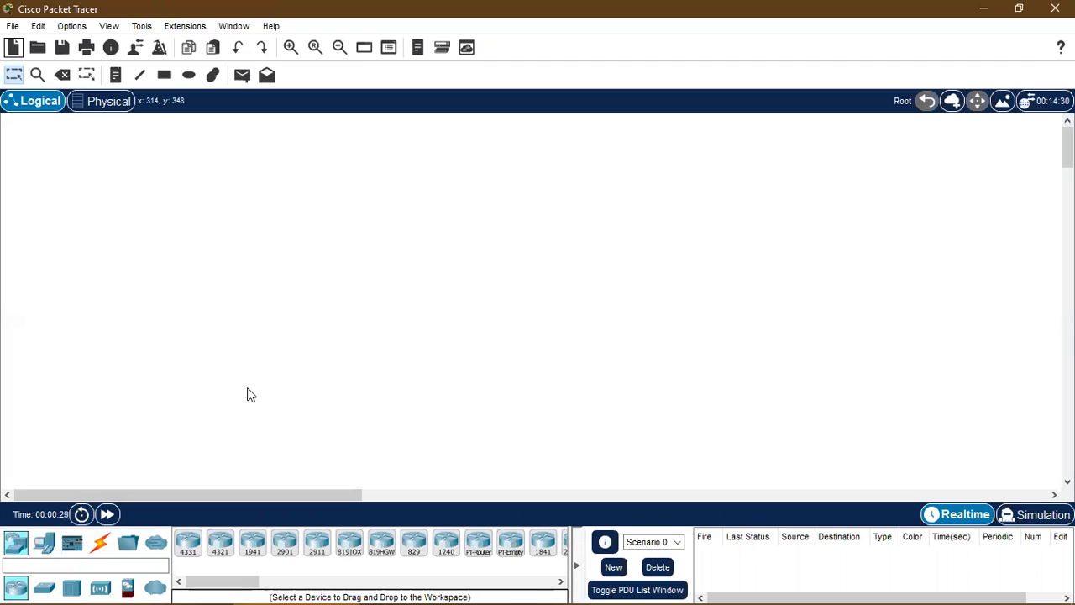
left_click(44, 539)
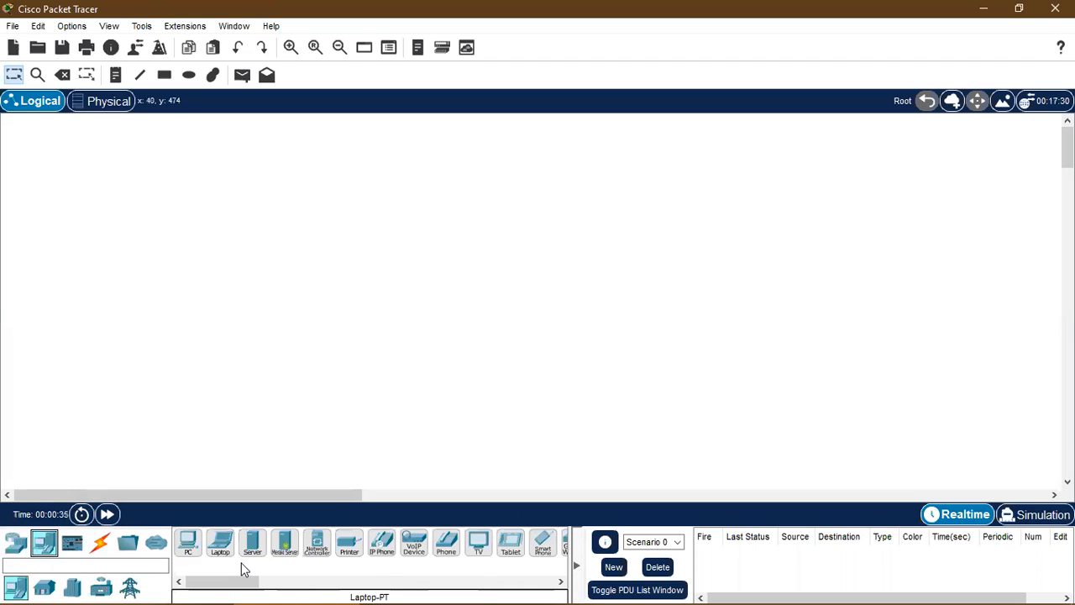
left_click_drag(250, 546, 255, 166)
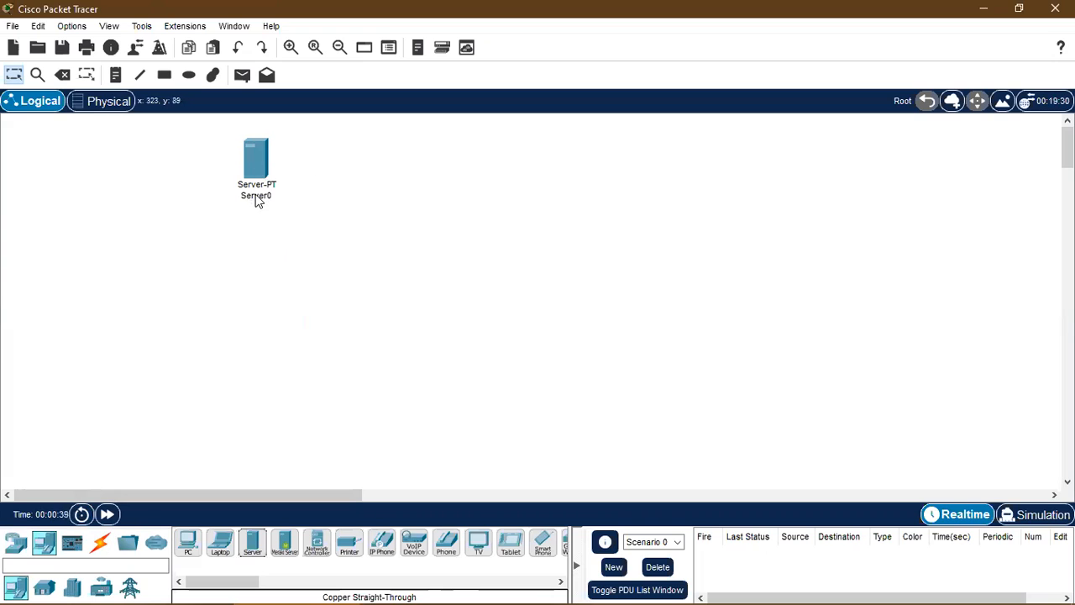
left_click(256, 196)
type("ISP")
left_click(276, 263)
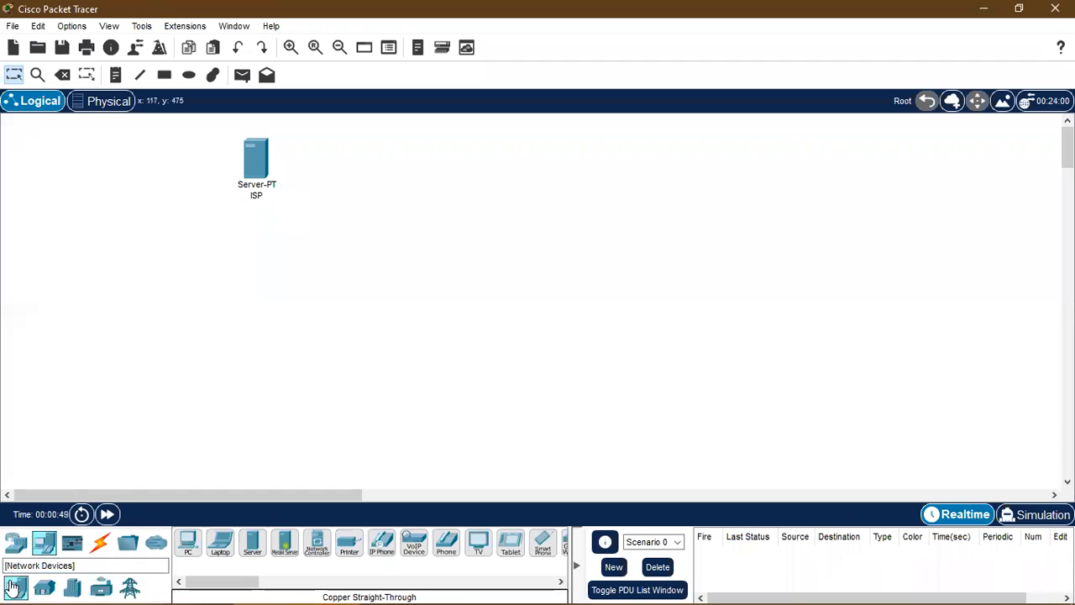
- Place a 2911 router in the workspace below the ISP server
left_click(15, 548)
left_click(316, 544)
left_click(261, 290)
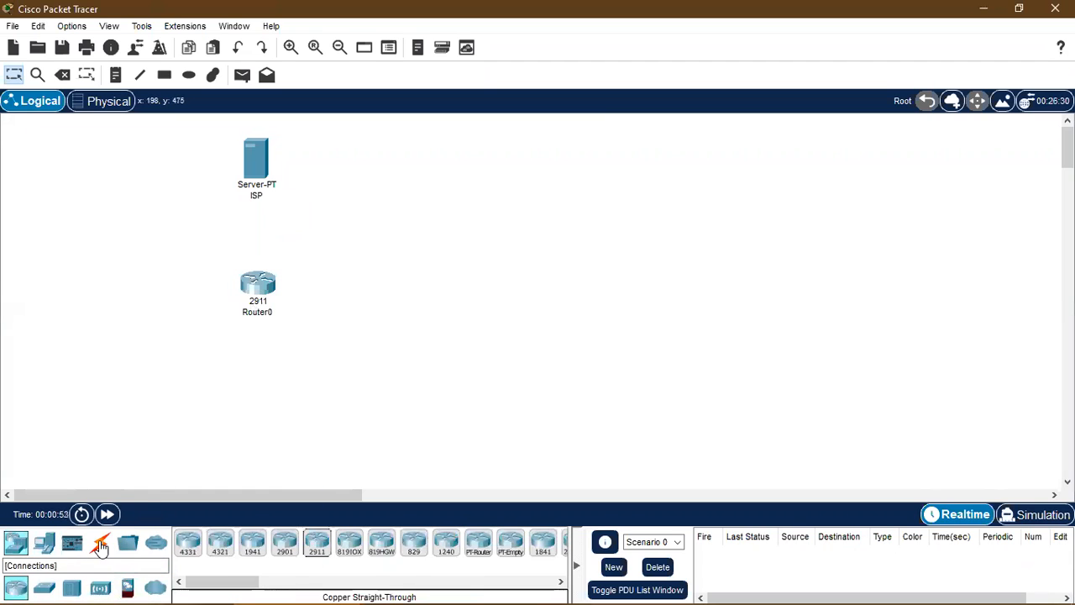
- Connect the ISP server to the router's GigabitEthernet0/0 port with a copper straight-through cable and align the server above the router
left_click(100, 546)
left_click(252, 542)
left_click(258, 164)
left_click(316, 178)
left_click(261, 288)
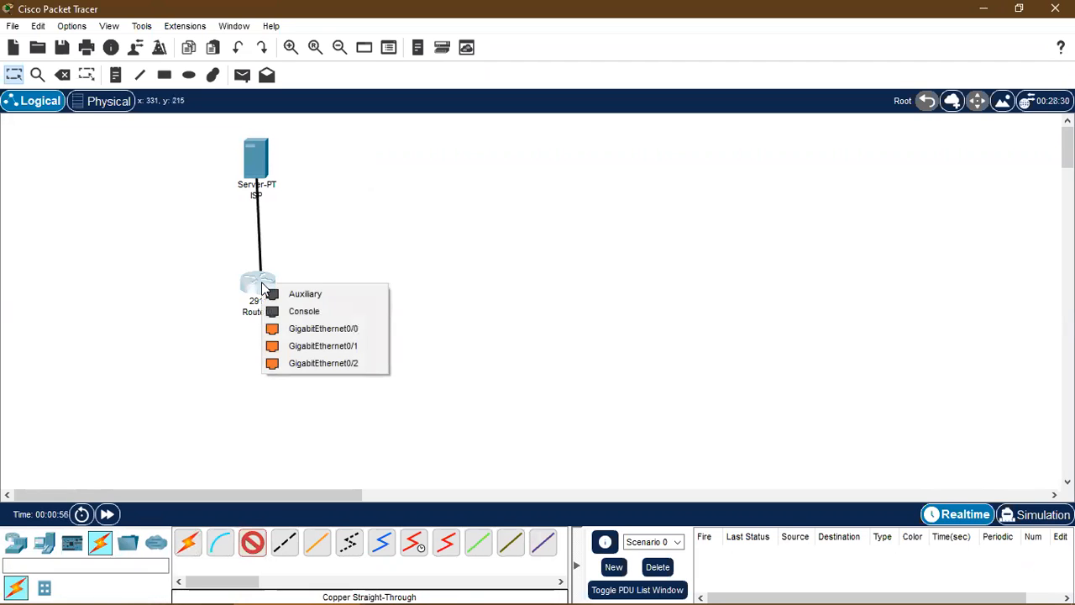
left_click(327, 328)
left_click_drag(261, 147, 258, 144)
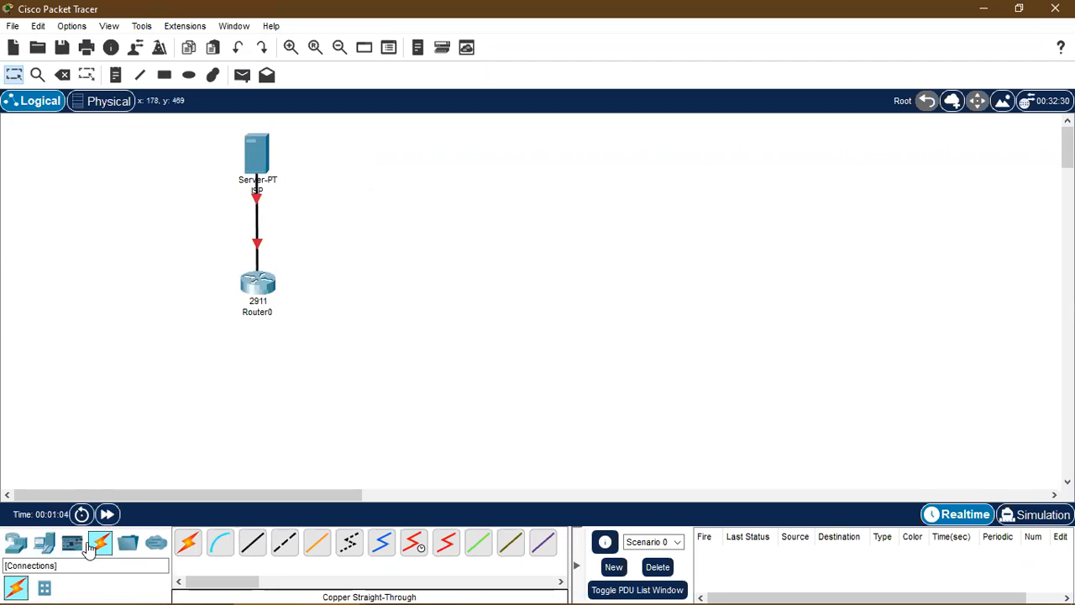
left_click(13, 546)
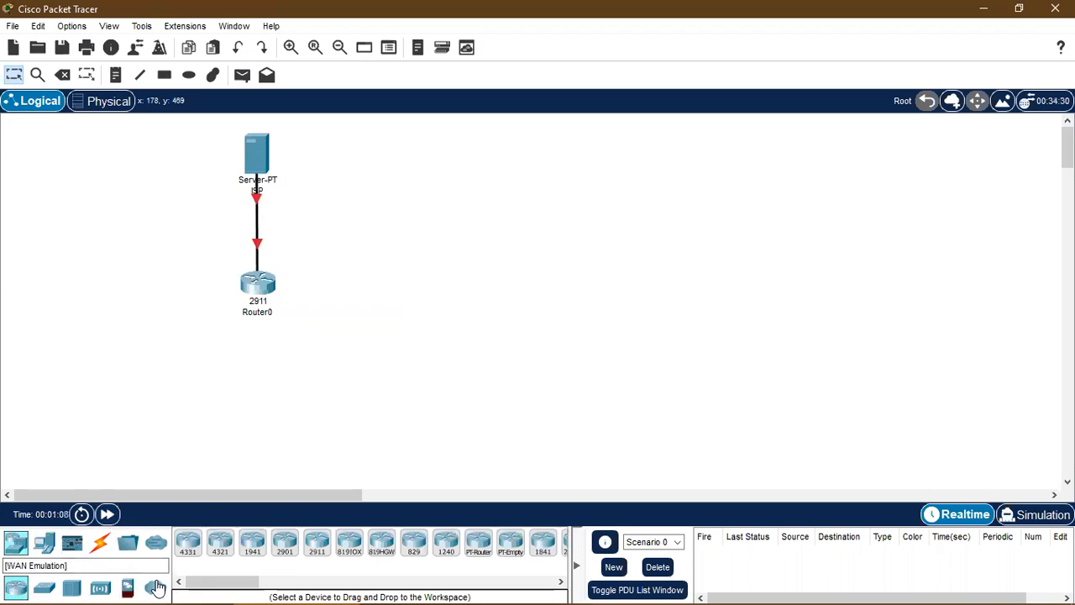
left_click(155, 588)
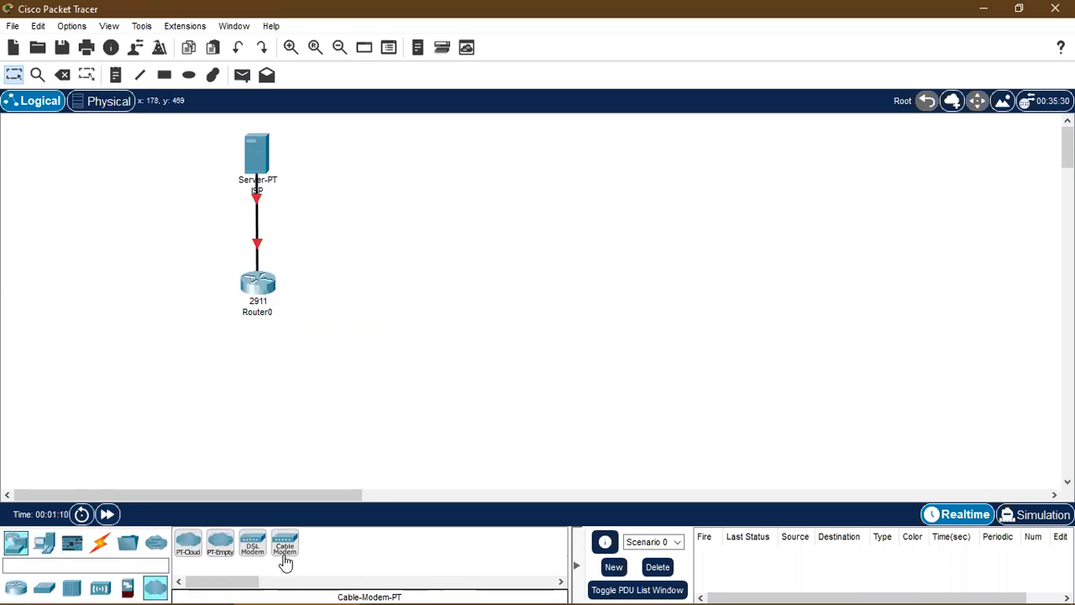
left_click(17, 544)
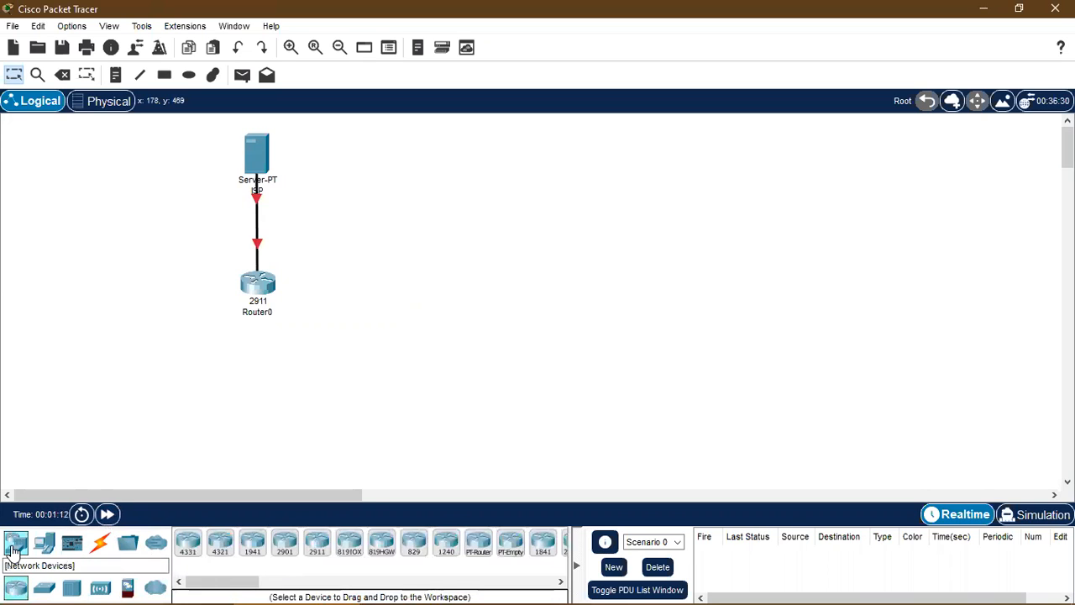
left_click(256, 154)
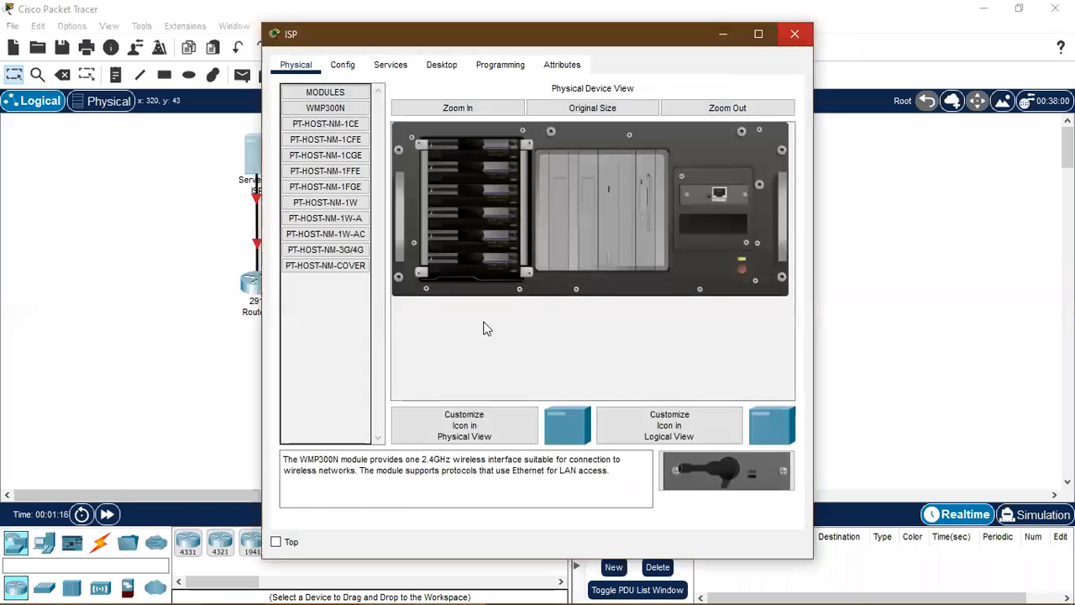
left_click(798, 32)
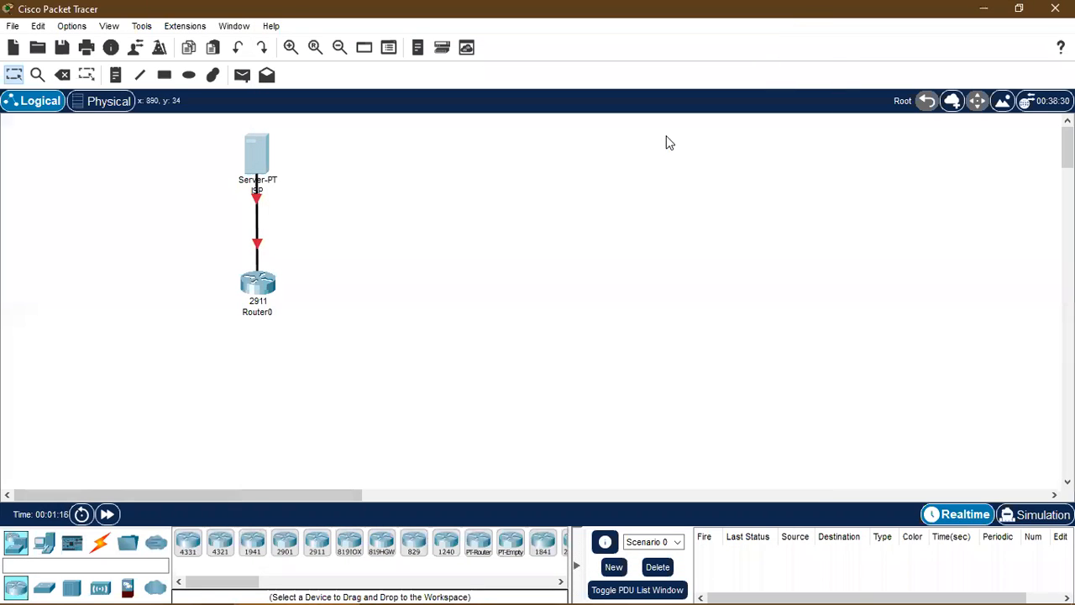
- Add the note 192.168.1.1/24 beside the server end of the server-router link
left_click(112, 76)
left_click(269, 195)
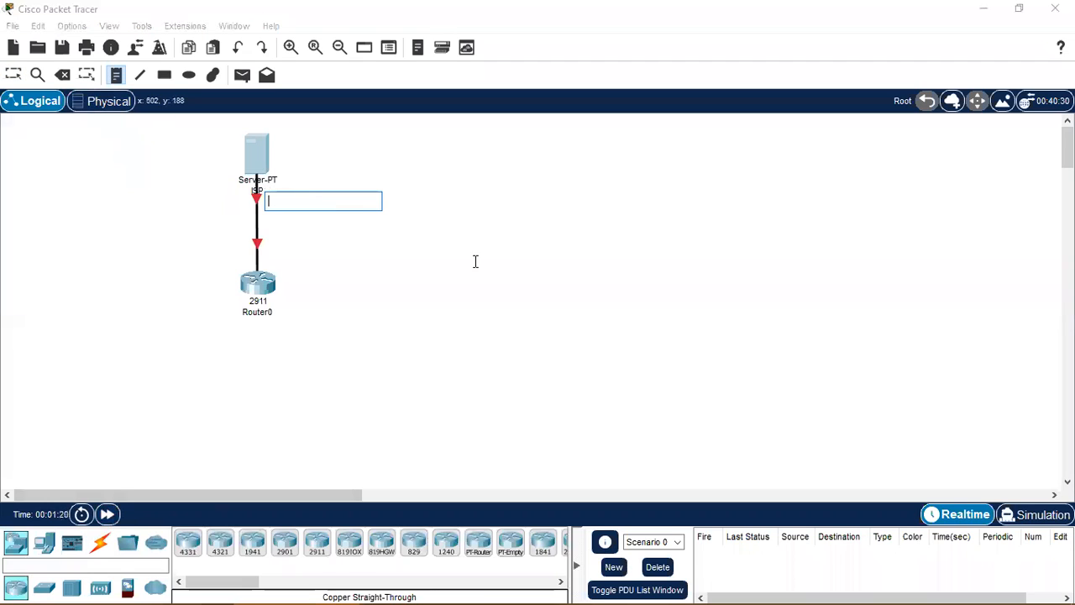
type("192.")
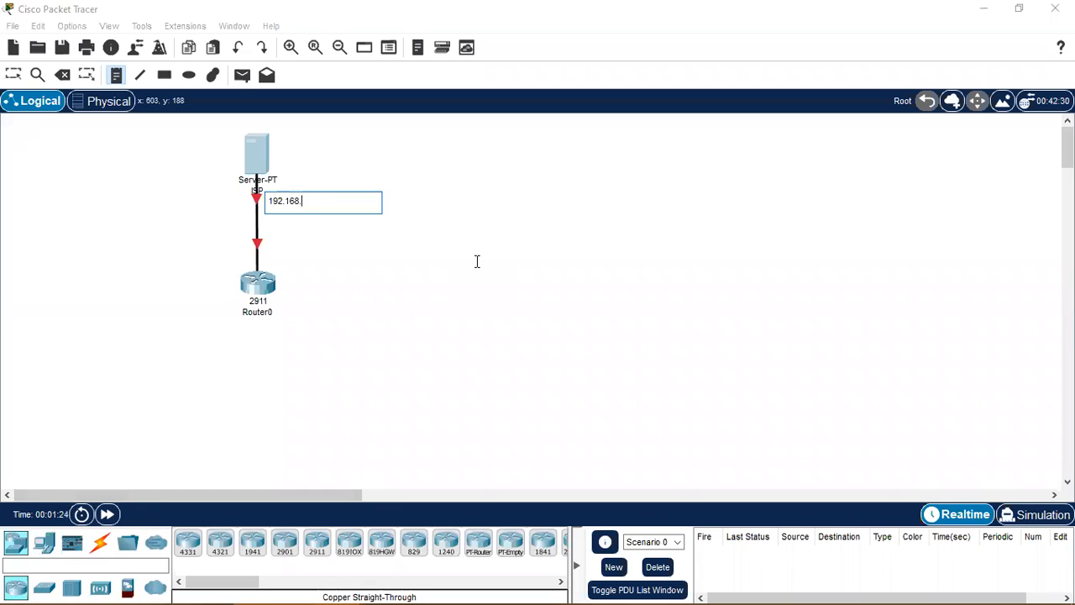
type("168.1.1/24")
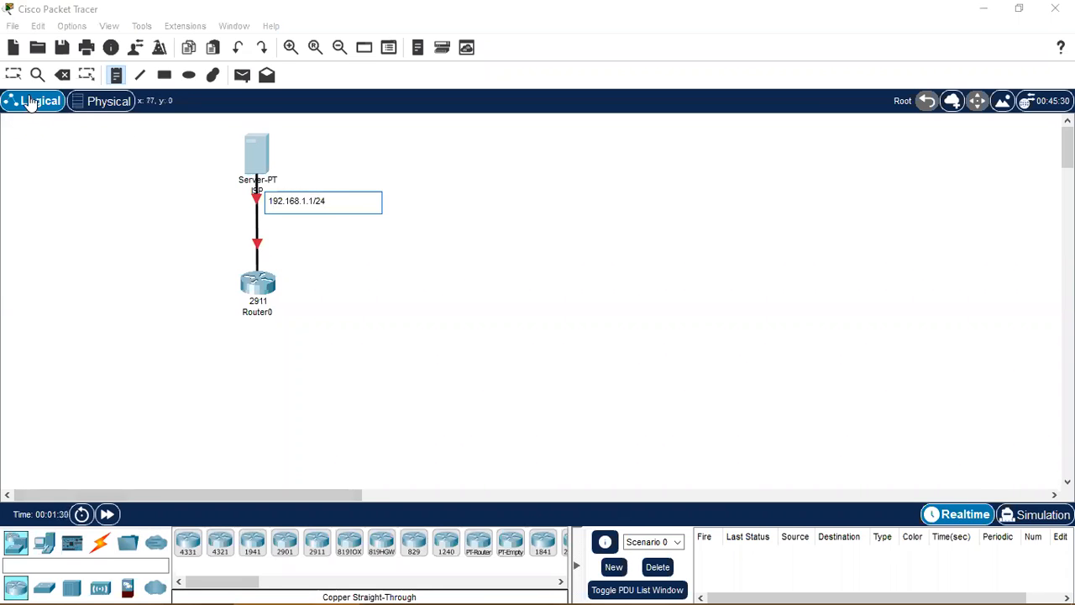
left_click(13, 74)
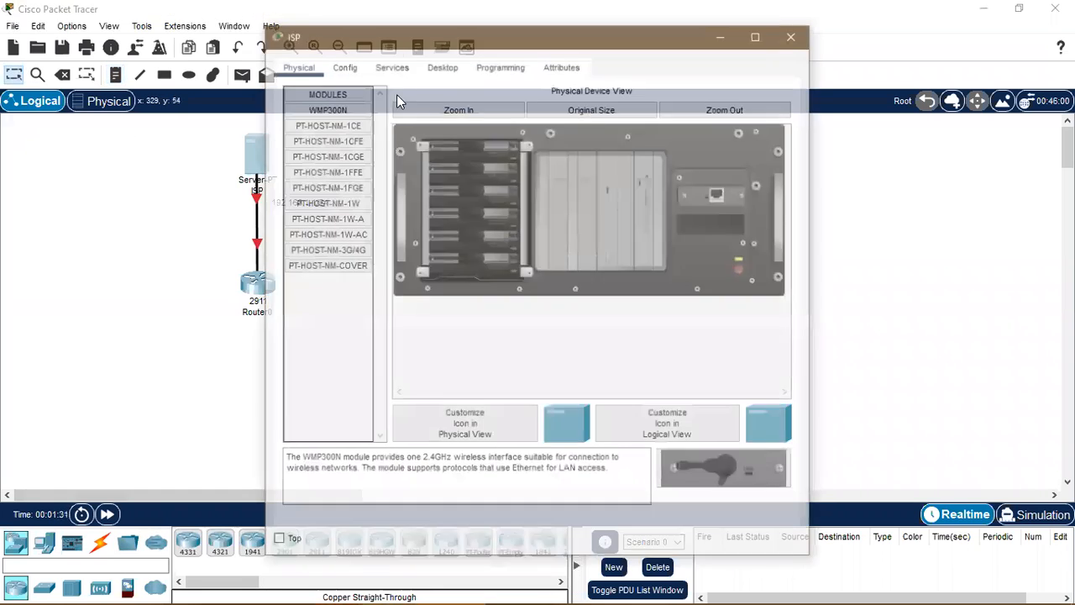
- Give the ISP server the static IPv4 address 192.168.1.1, subnet mask 255.255.255.0 and default gateway 192.168.1.1
left_click_drag(398, 38, 545, 44)
left_click(586, 74)
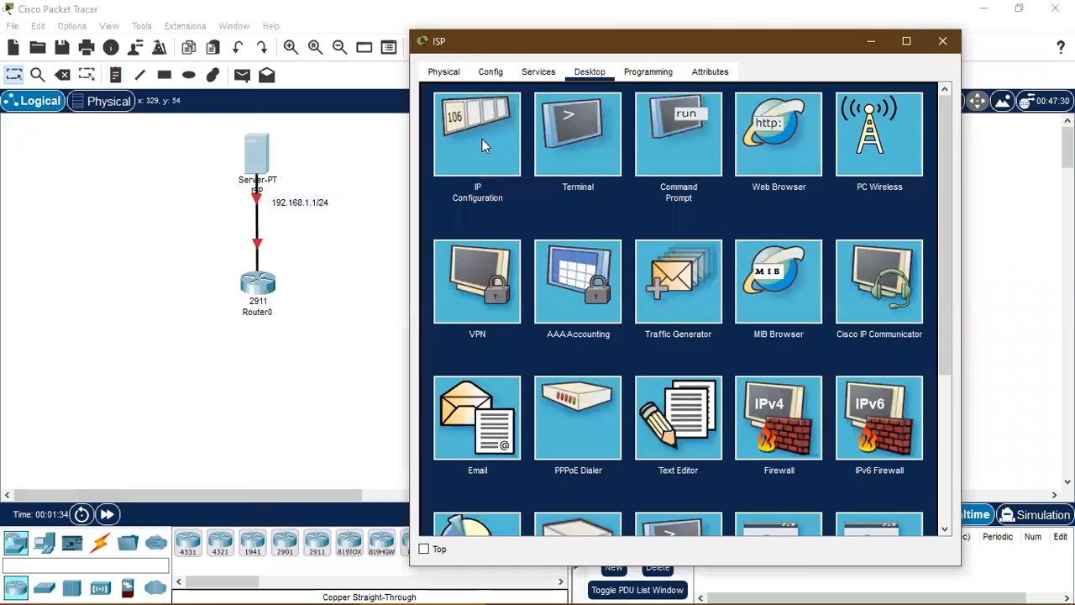
left_click(482, 139)
left_click(703, 163)
type("192.1")
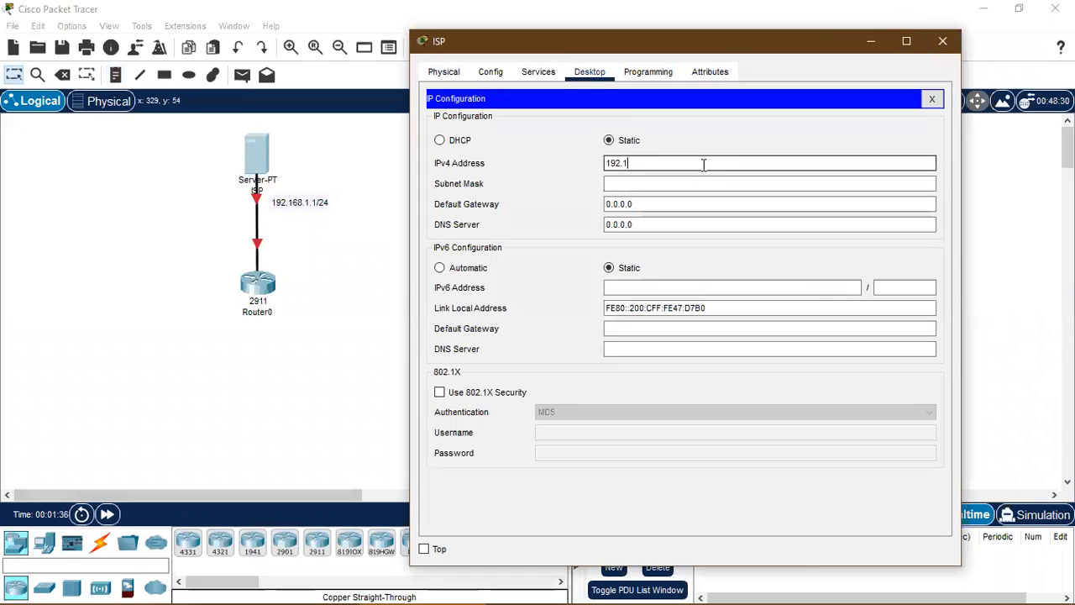
type("68.1.1")
left_click(699, 183)
left_click_drag(647, 201, 592, 208)
type("192.168.1.1")
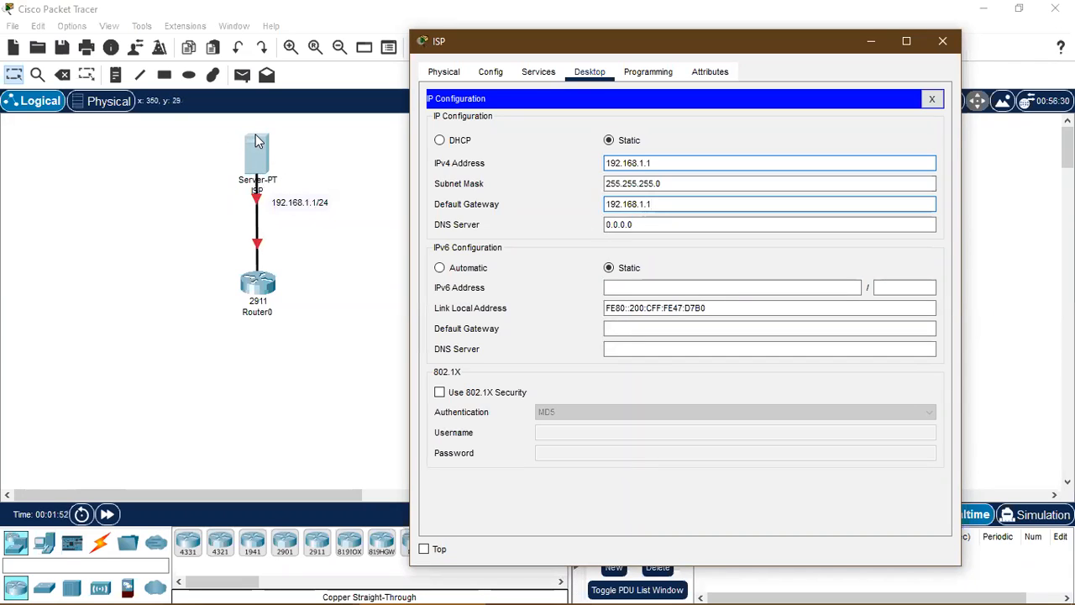
left_click(931, 99)
- Enable the ISP server's DHCP service and save serverPool with default gateway 192.168.1.1 and start IP address 192.168.1.10
left_click(540, 74)
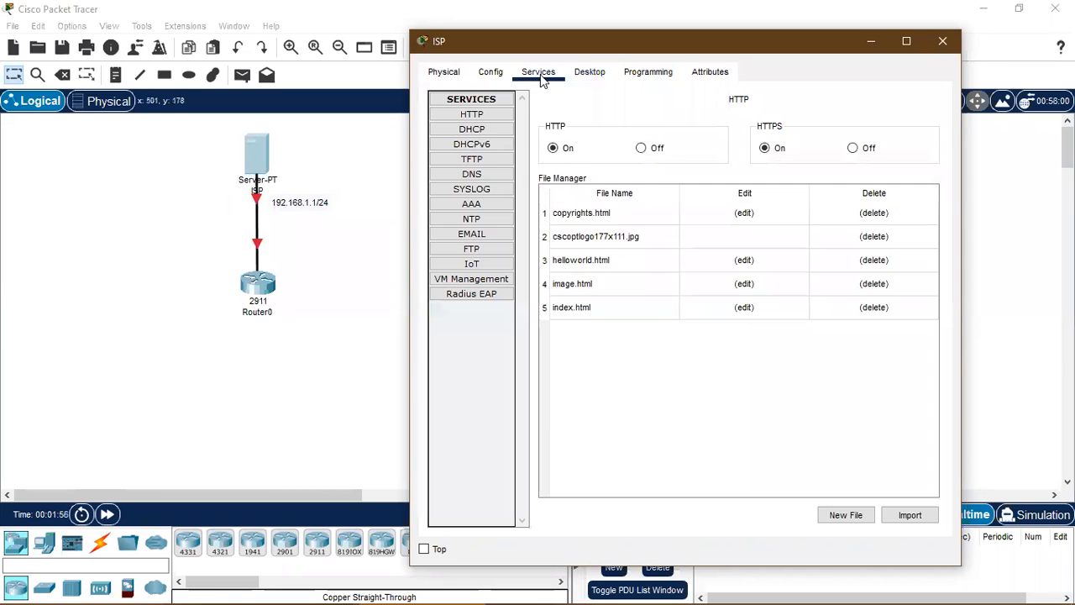
left_click(476, 130)
left_click(780, 130)
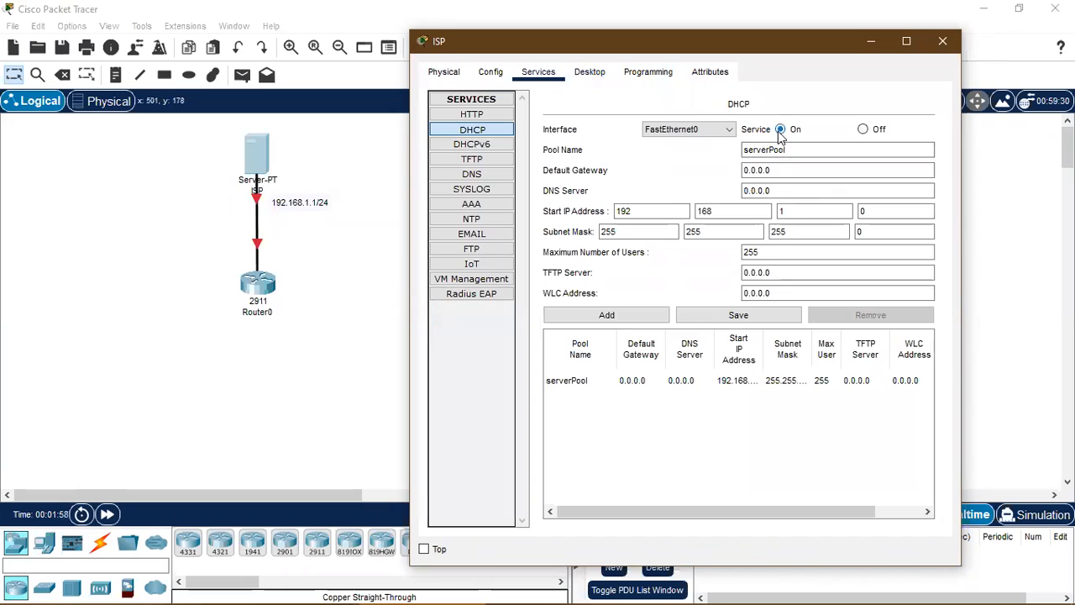
left_click_drag(780, 165, 700, 190)
type("1")
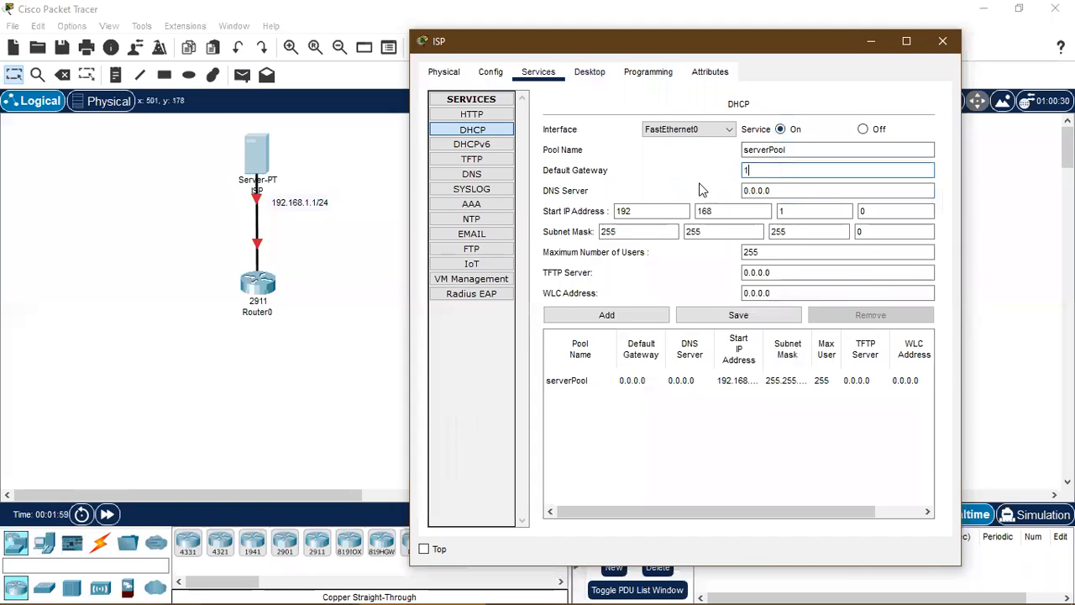
type("92.168.1.1")
left_click(878, 211)
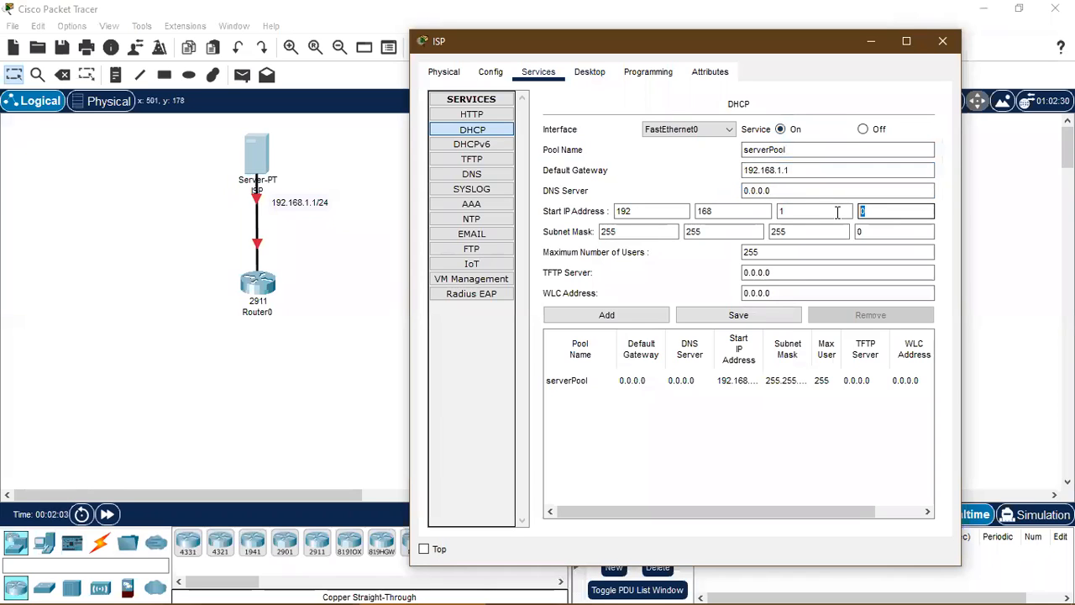
type("10")
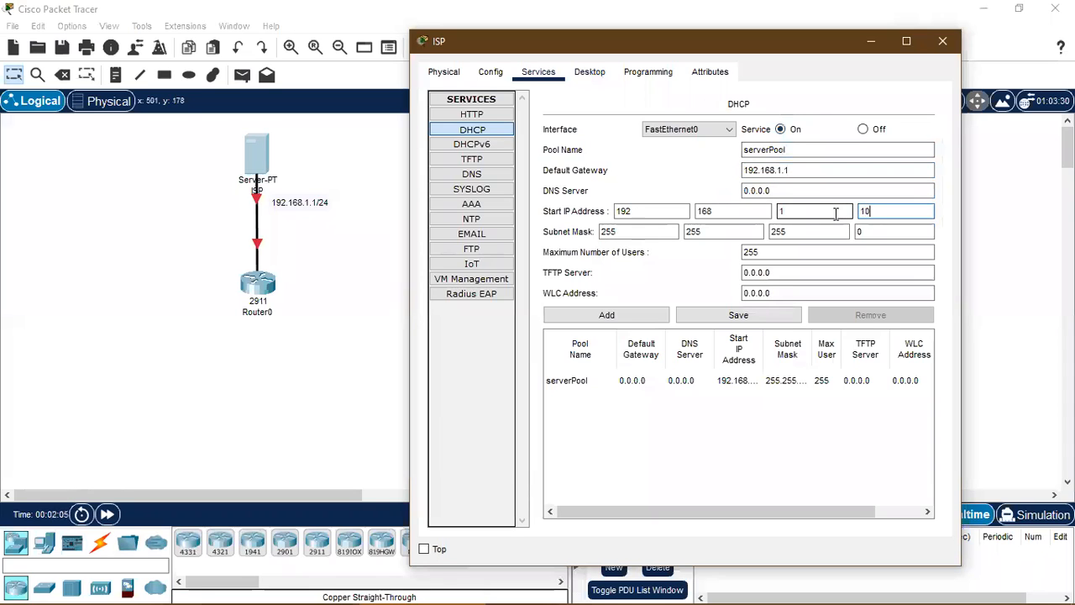
left_click(743, 316)
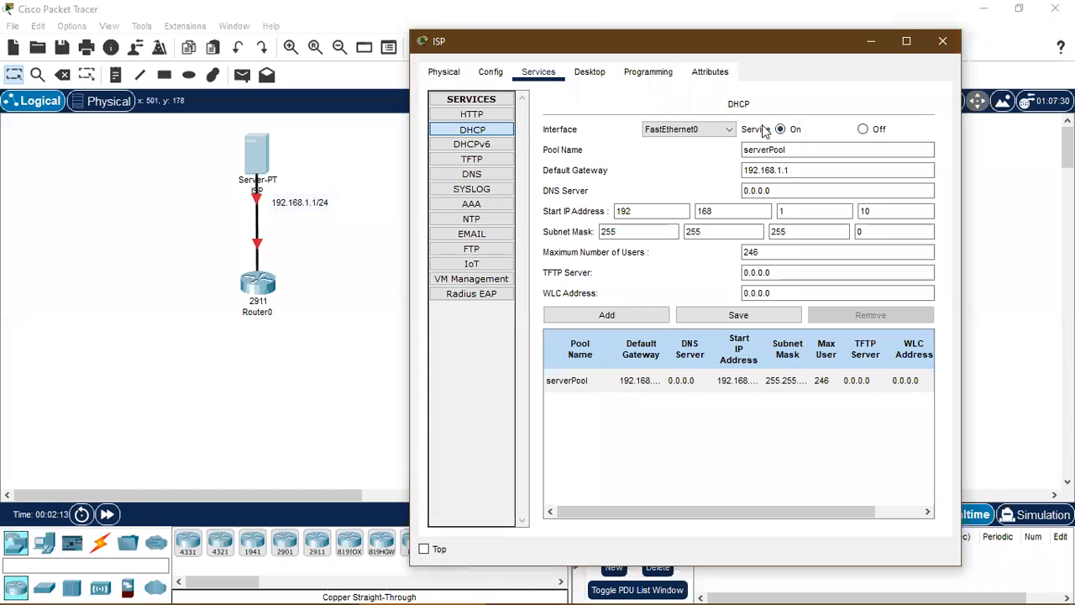
left_click(943, 40)
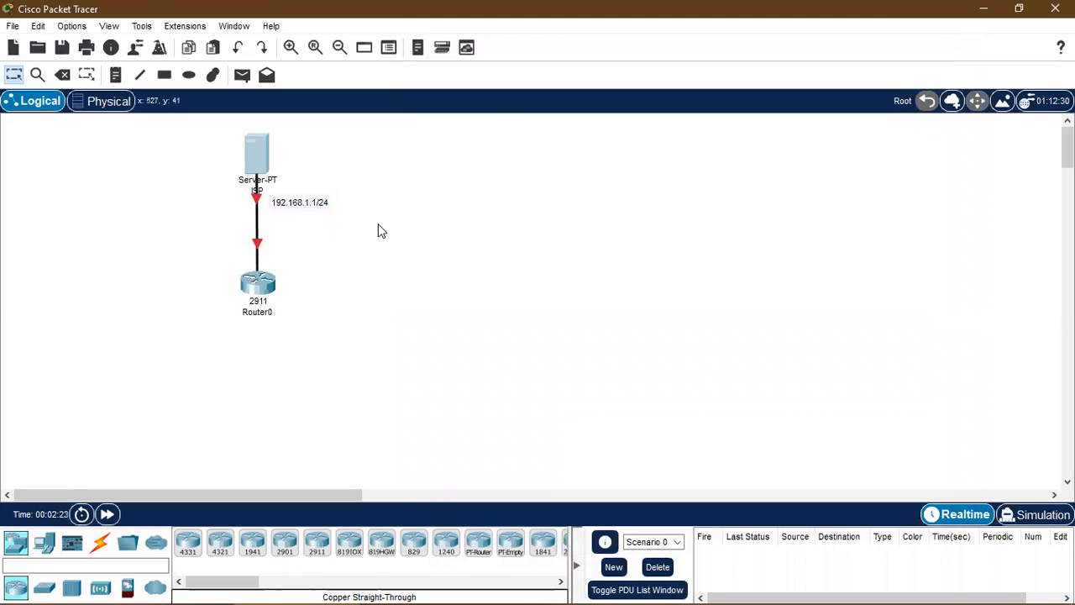
- Open the 2911 router's command line and answer n to the initial configuration dialog
left_click(257, 283)
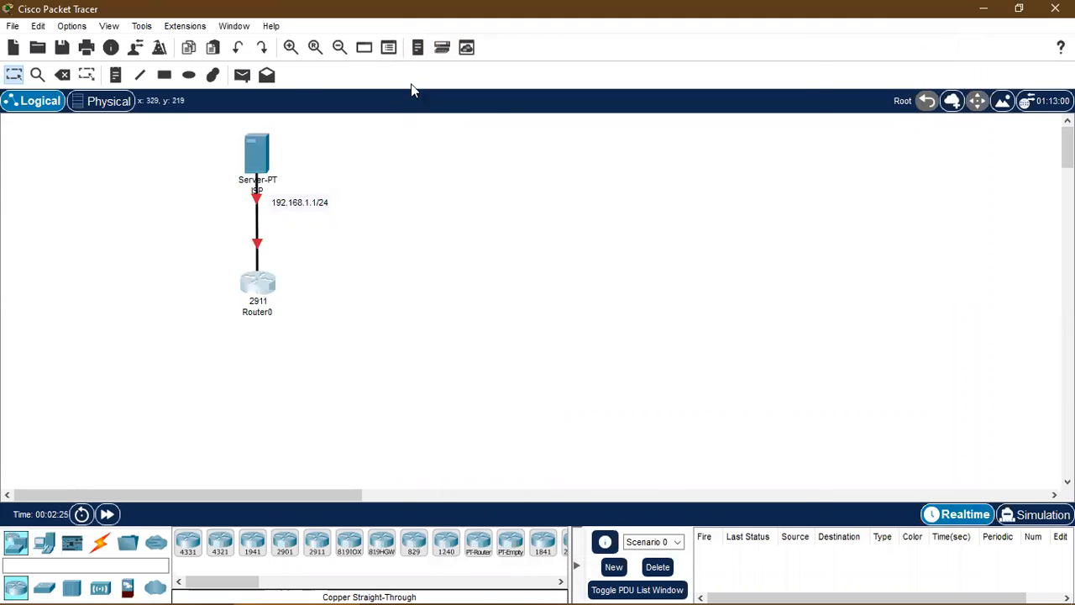
left_click_drag(423, 36, 514, 37)
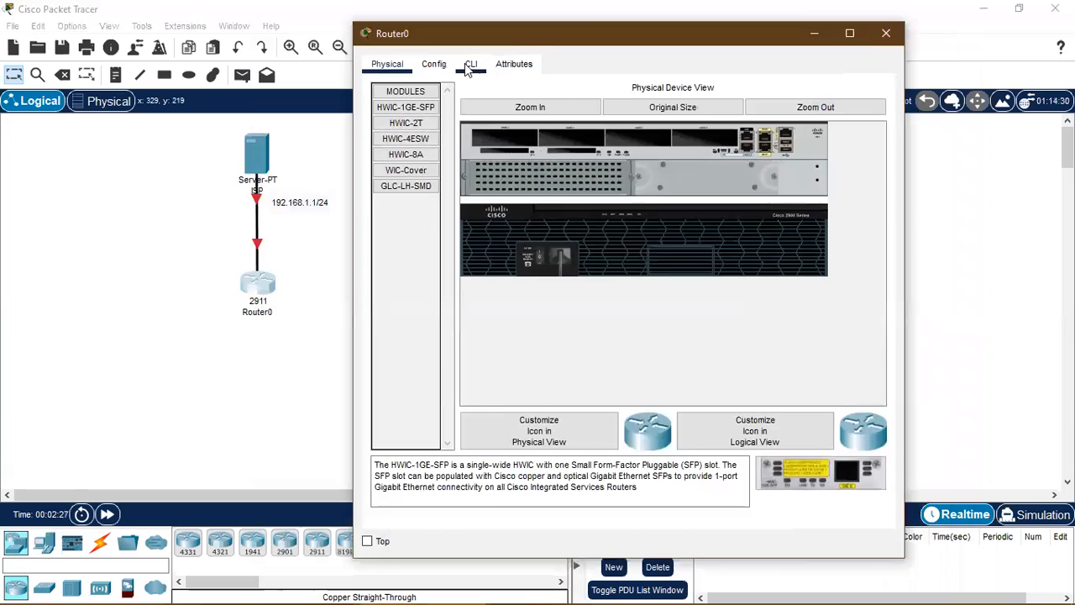
left_click(471, 64)
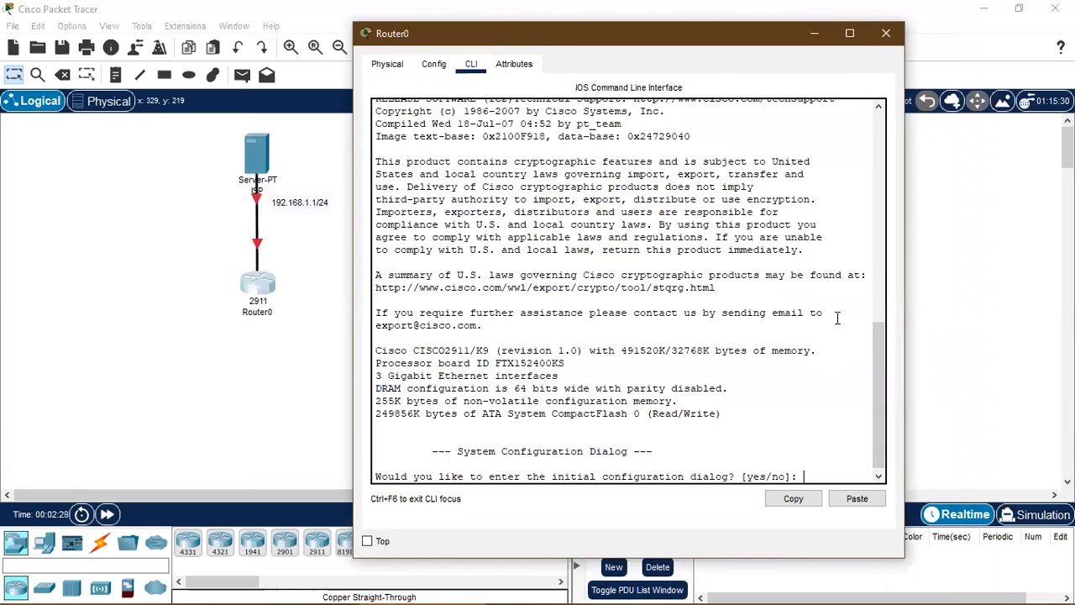
type("n")
key("Return")
key("Return")
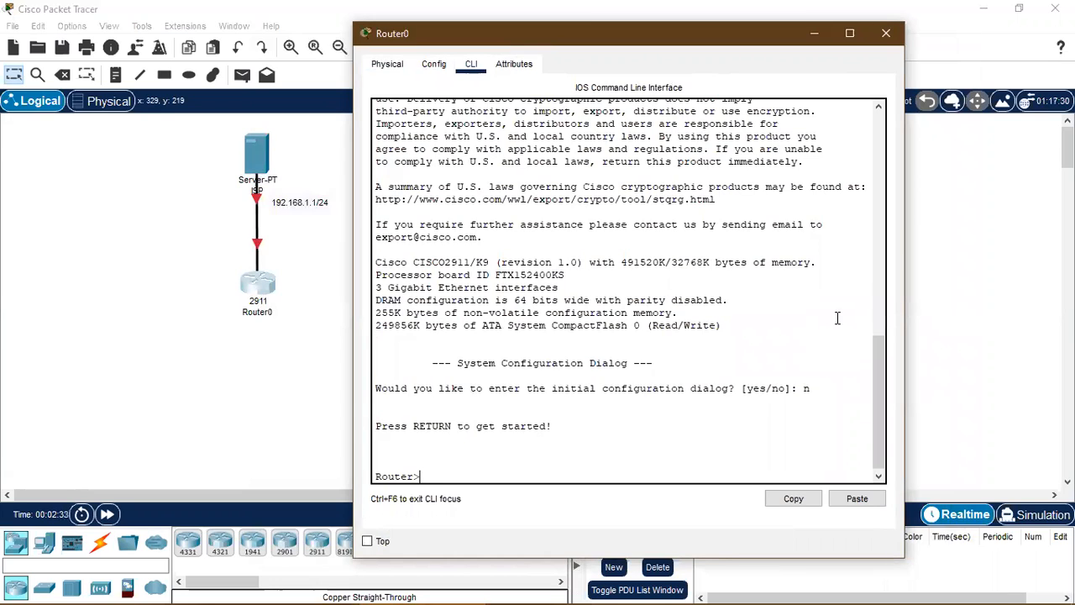
- Enter privileged mode with enable and global configuration mode with configure terminal on the router
type("enable")
key("Return")
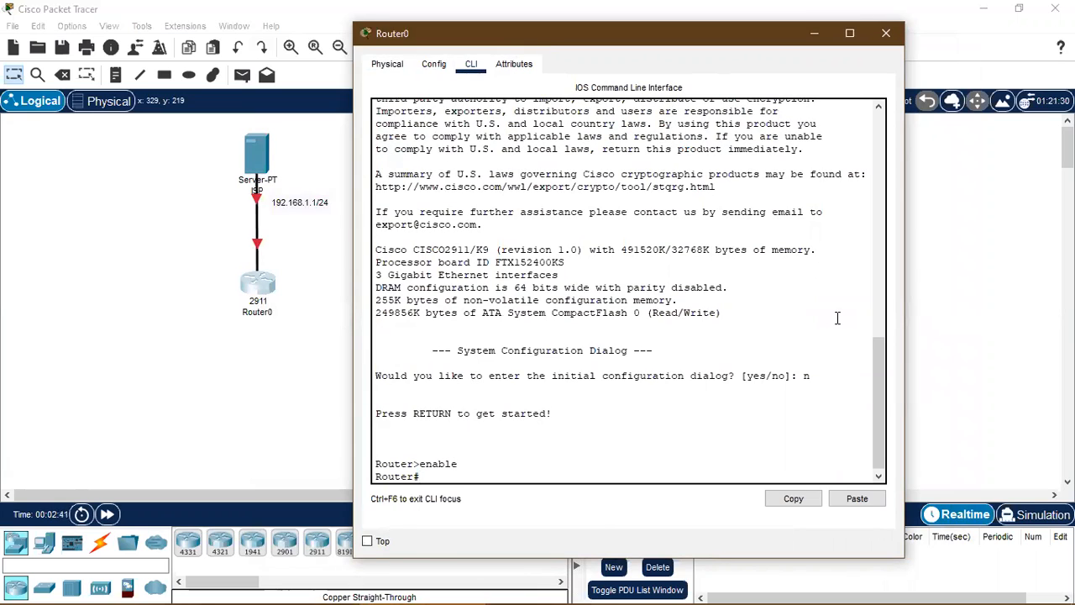
type("configure terminal")
key("Return")
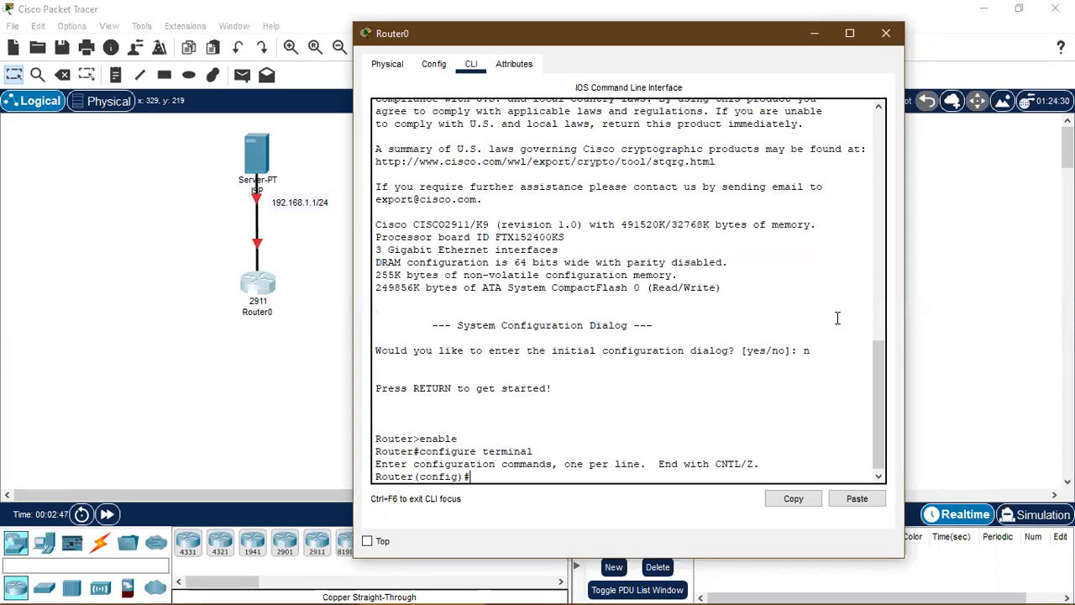
- Configure the router's interface gi0/0 with ip address dhcp and enable it with no shutdown
type("interface gi0/0")
key("Return")
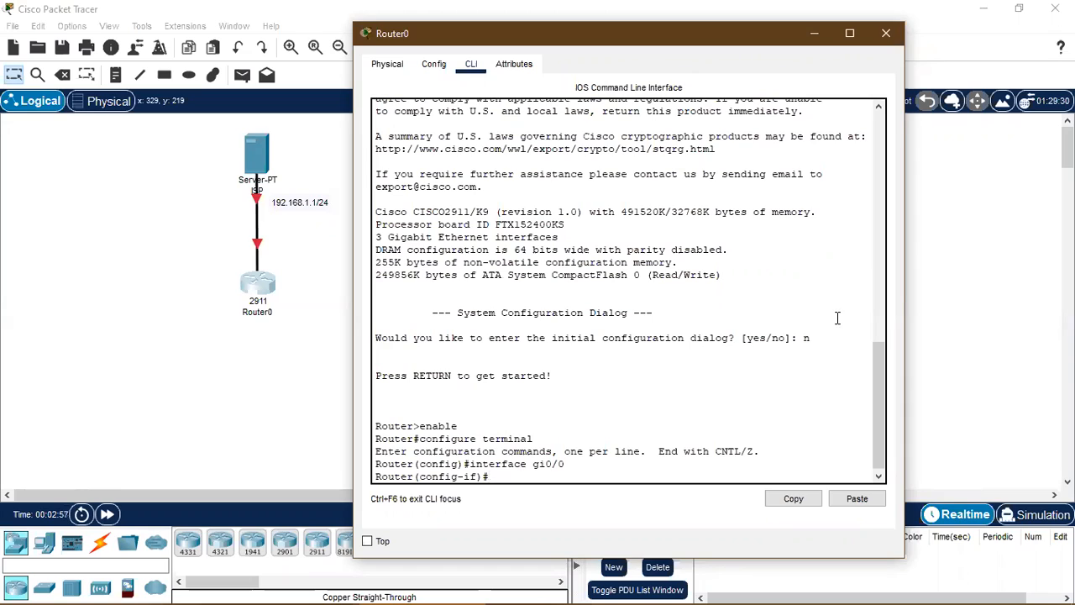
type("ip address d")
type("hcp")
key("Return")
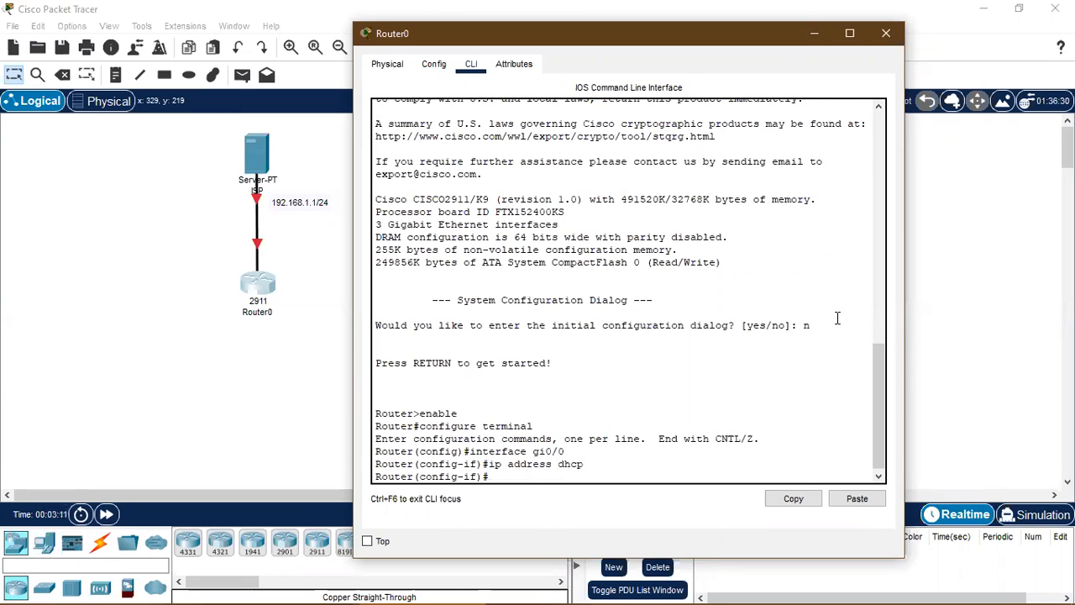
type("no shutdown")
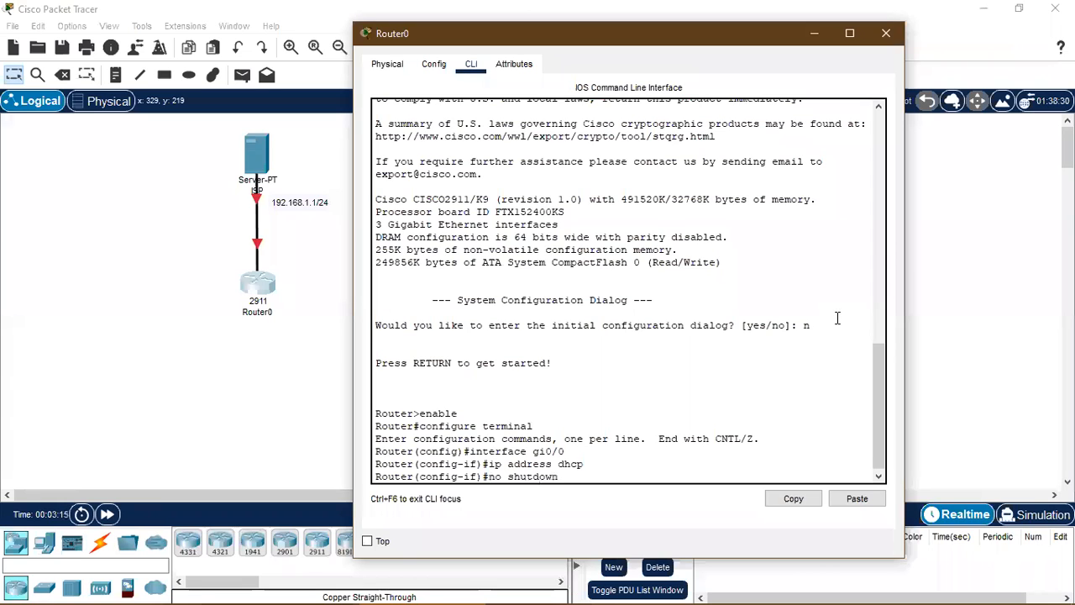
key("Return")
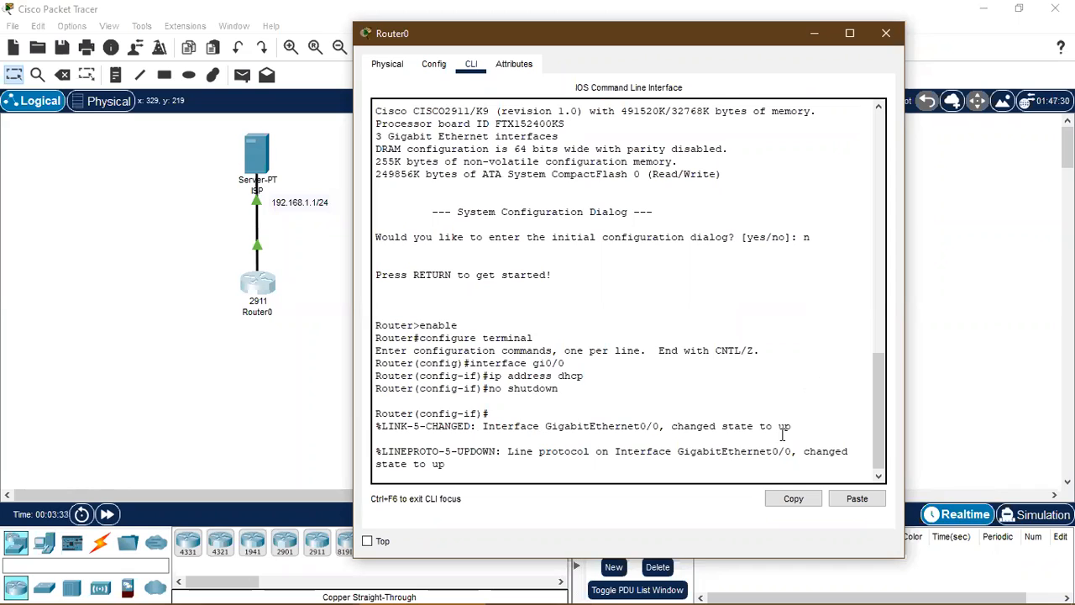
key("Return")
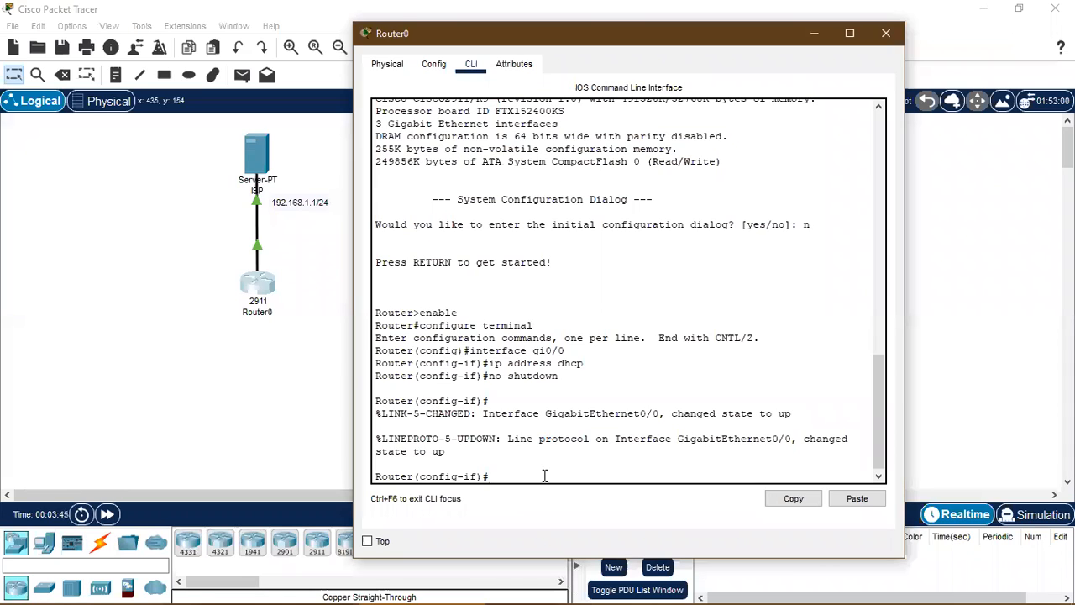
- Review the ISP server's DHCP pool settings and IP configuration, then close the server window
left_click(261, 147)
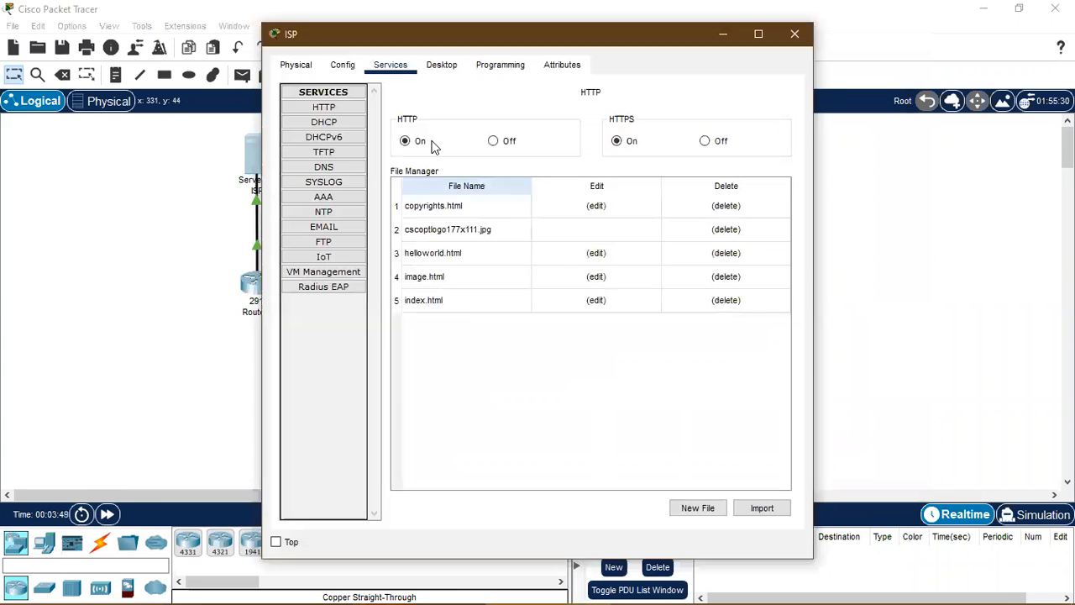
left_click(323, 122)
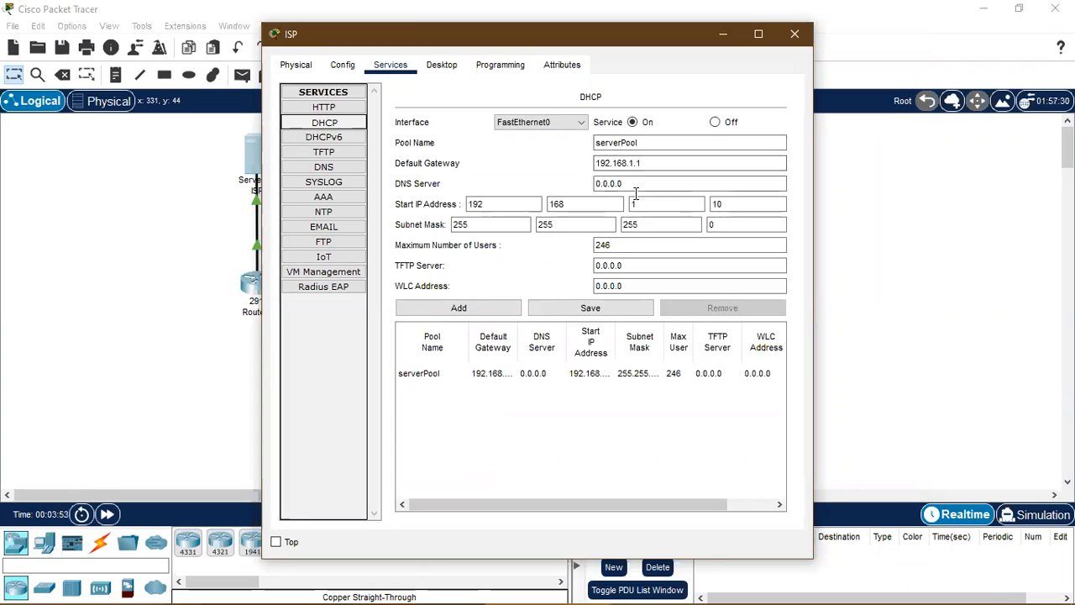
left_click(451, 68)
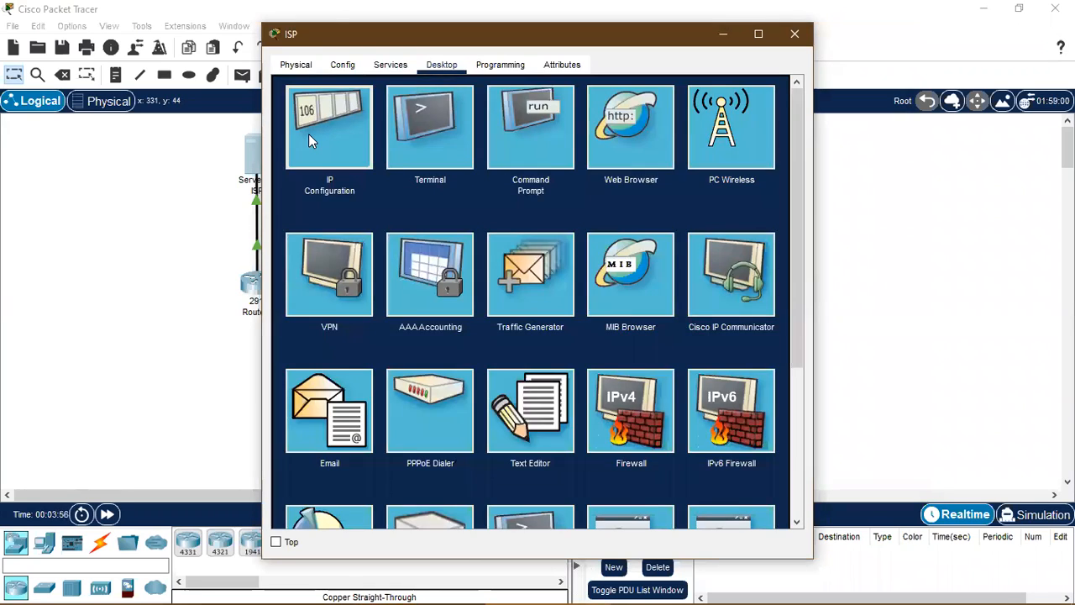
left_click(308, 133)
left_click(784, 92)
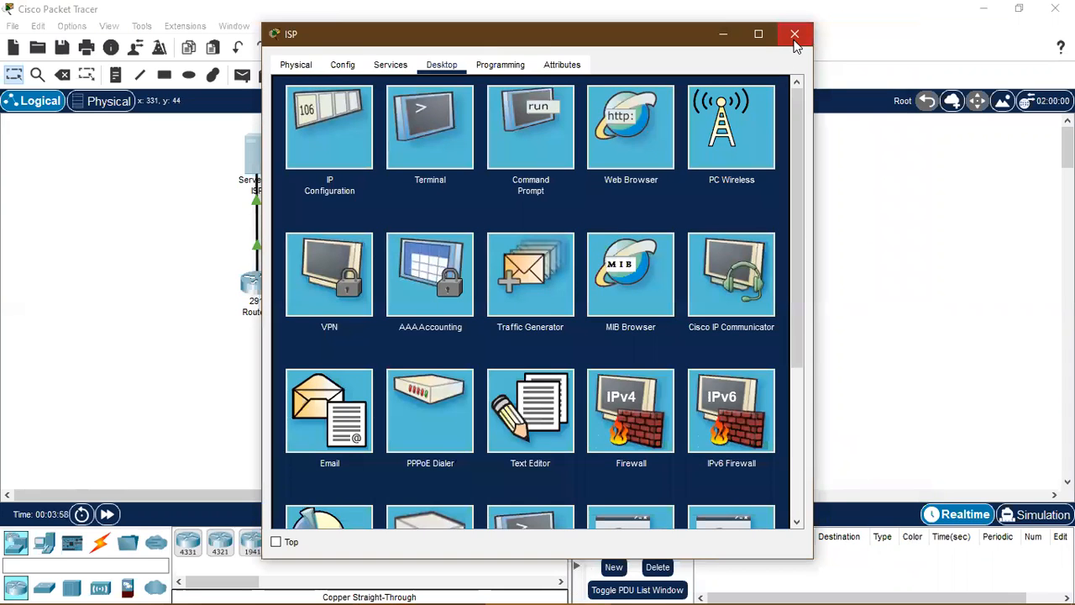
left_click(795, 33)
- Return the router to privileged mode with end and display its interface details with show ip interface
left_click(257, 284)
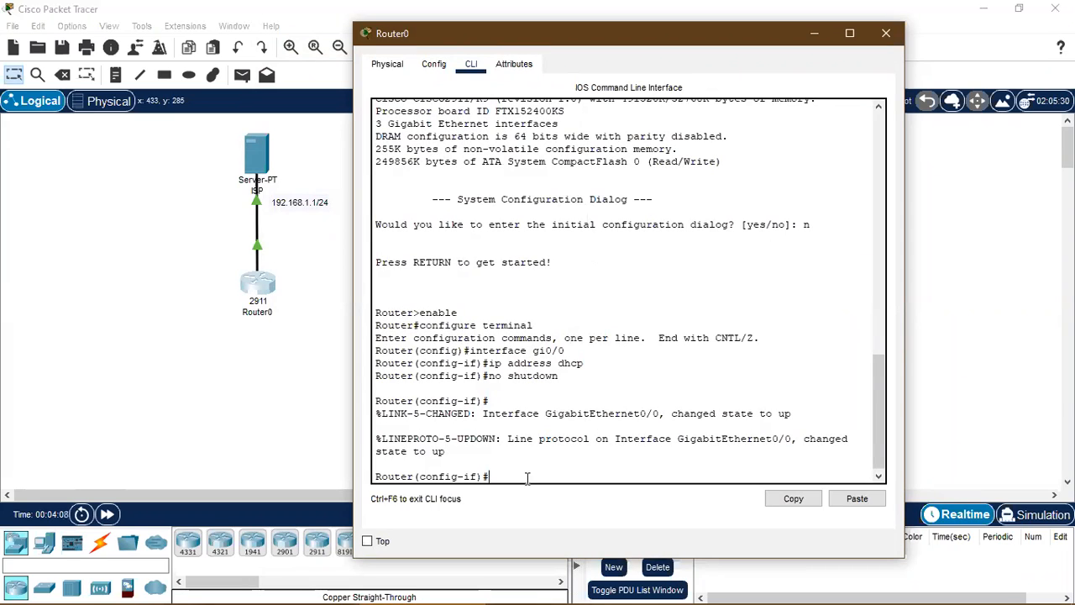
type("end")
key("Return")
type("show ")
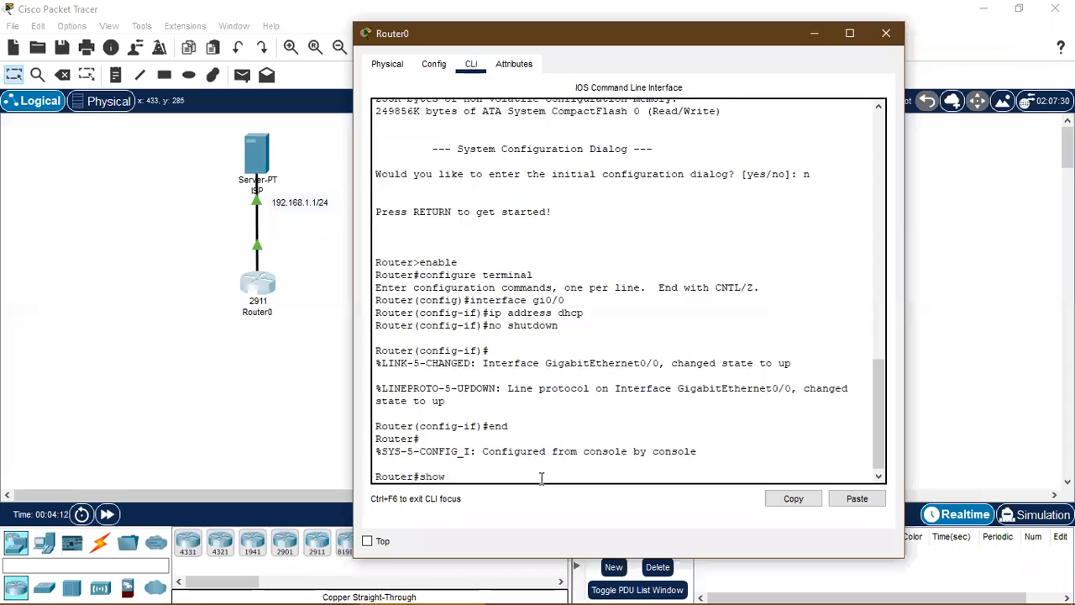
type("ip interface")
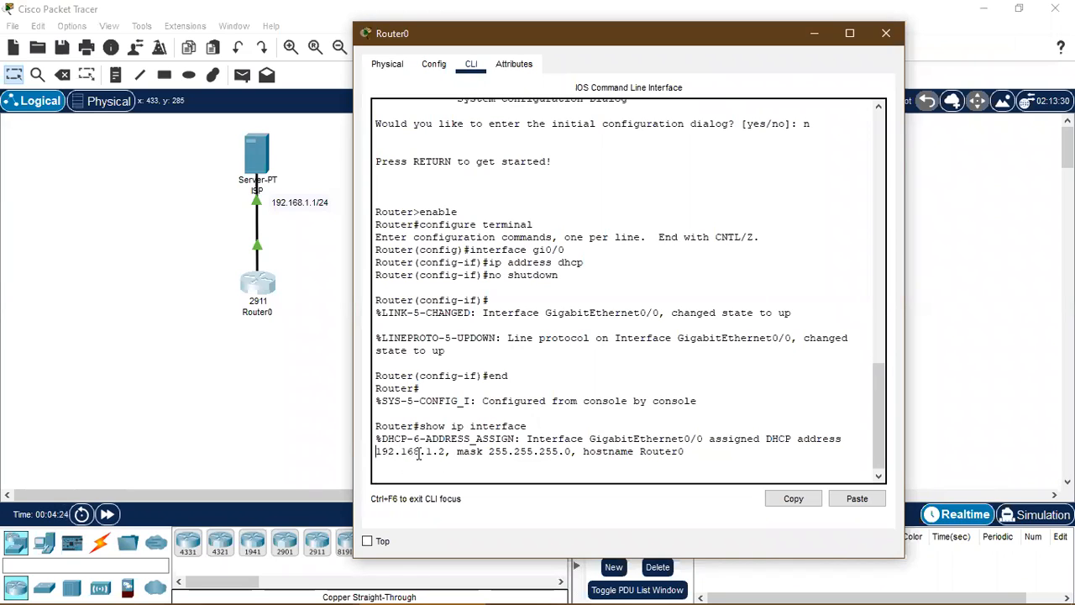
left_click_drag(376, 451, 440, 452)
left_click(484, 476)
key("Return")
key("space")
- Run show ip interface gi0/0 on the router and examine the interface's internet and broadcast addresses
key("Up")
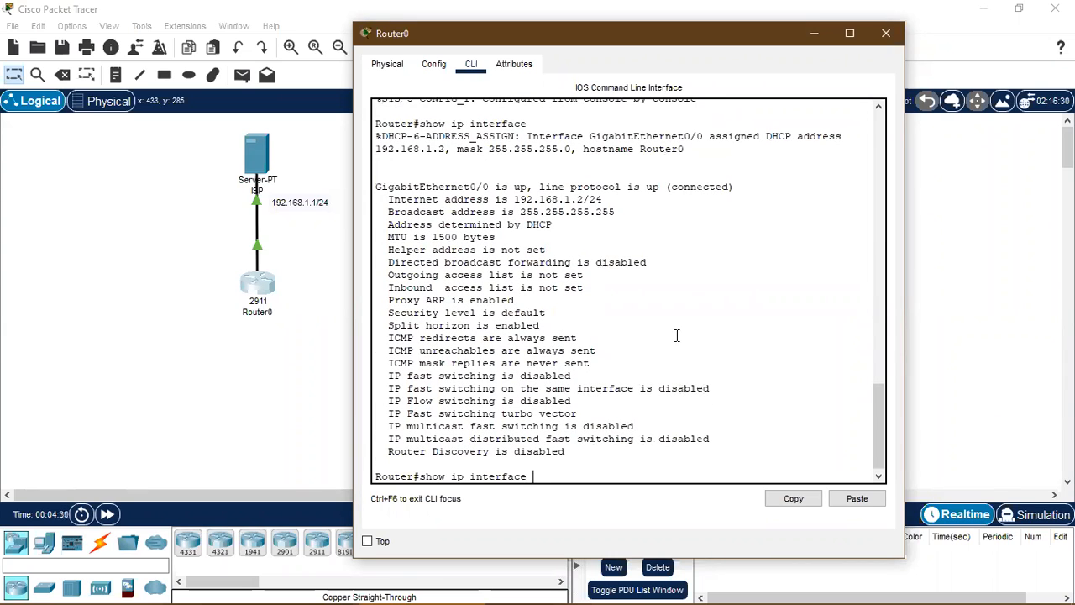
type("gi0/0")
key("Return")
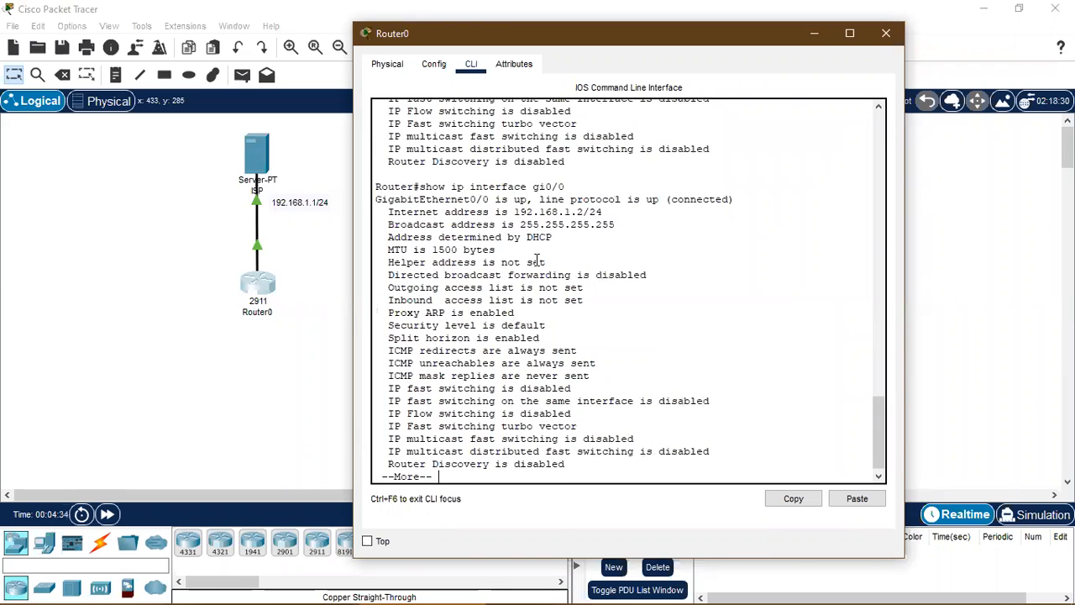
left_click_drag(383, 213, 579, 212)
left_click(579, 213)
left_click_drag(388, 224, 636, 229)
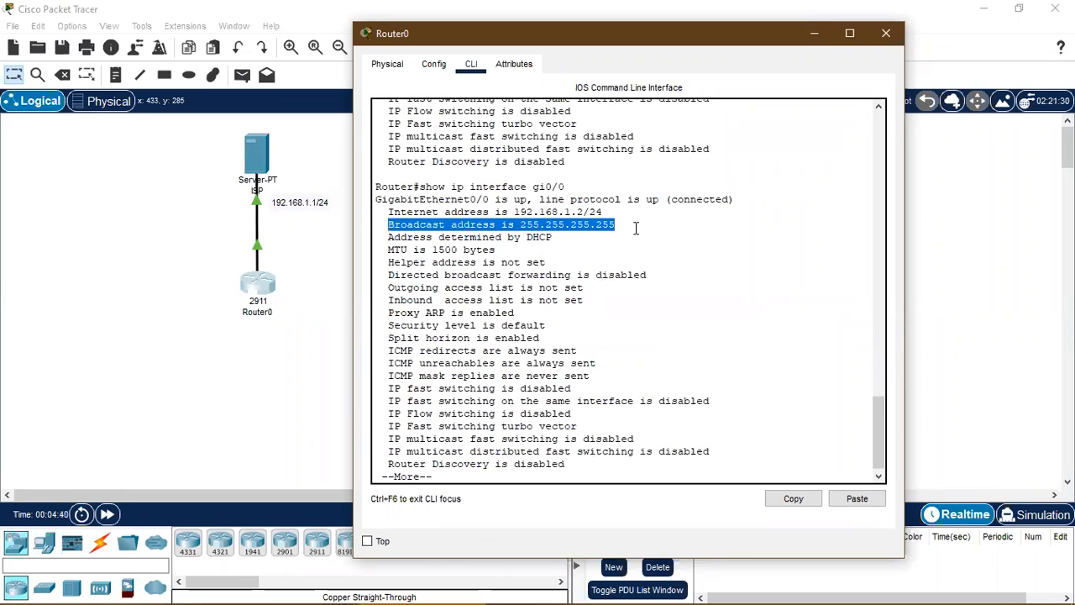
left_click(636, 228)
key("space")
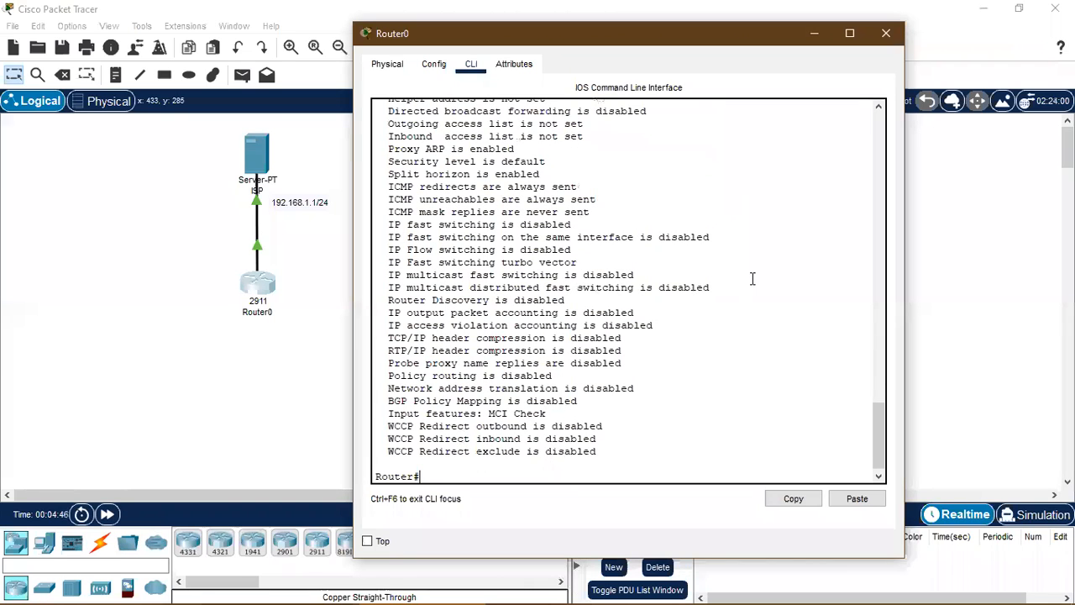
- Display the routing table with show ip route and examine the default route and its next-hop address
type("show ip route")
key("Return")
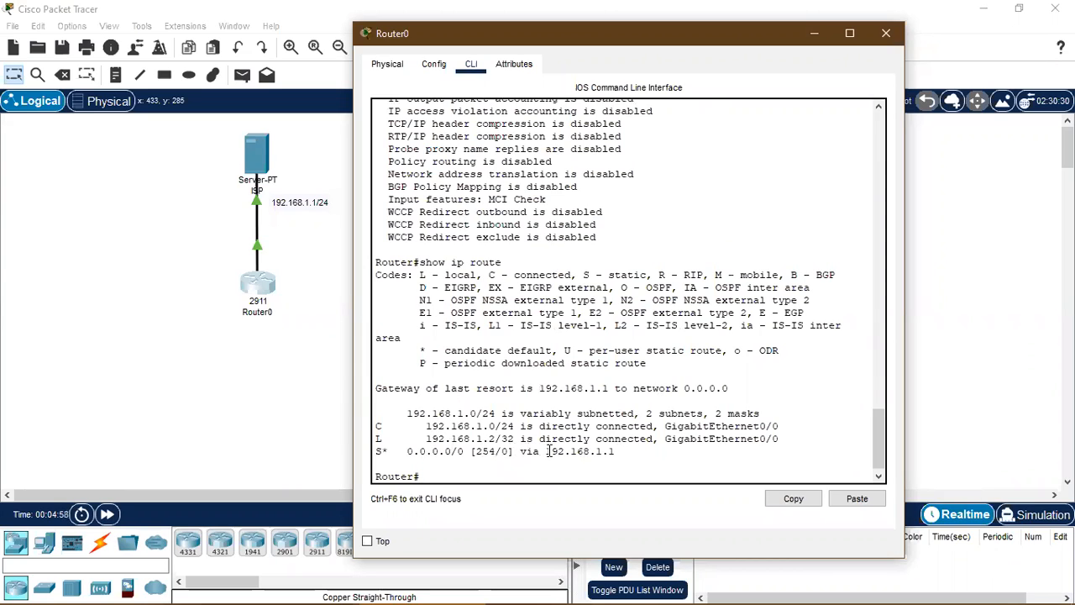
left_click_drag(544, 451, 633, 453)
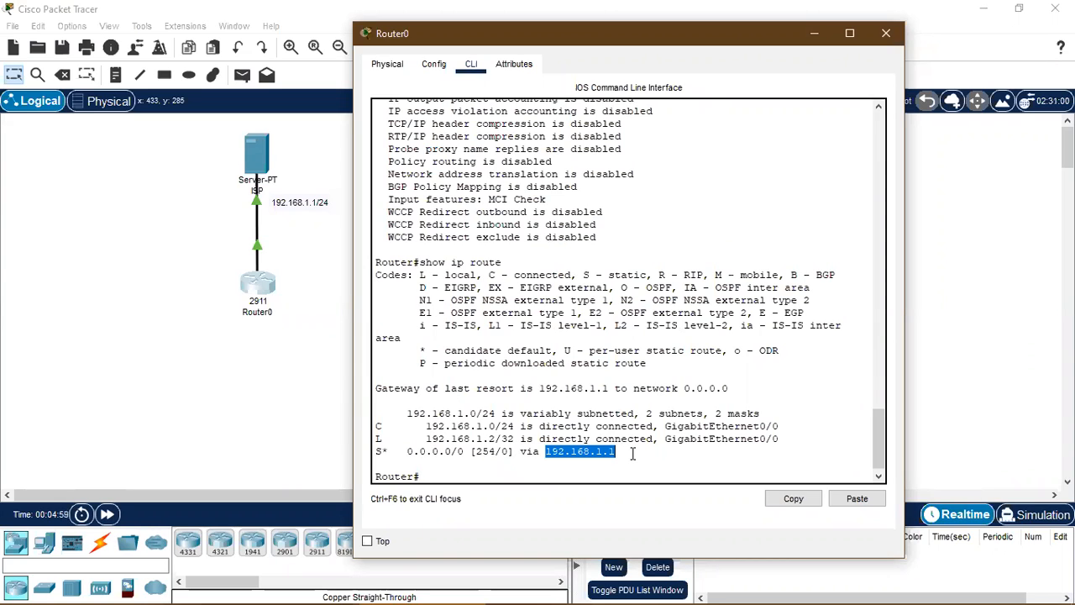
left_click(492, 451)
left_click_drag(401, 451, 464, 451)
left_click(464, 451)
left_click_drag(542, 451, 619, 451)
left_click(596, 451)
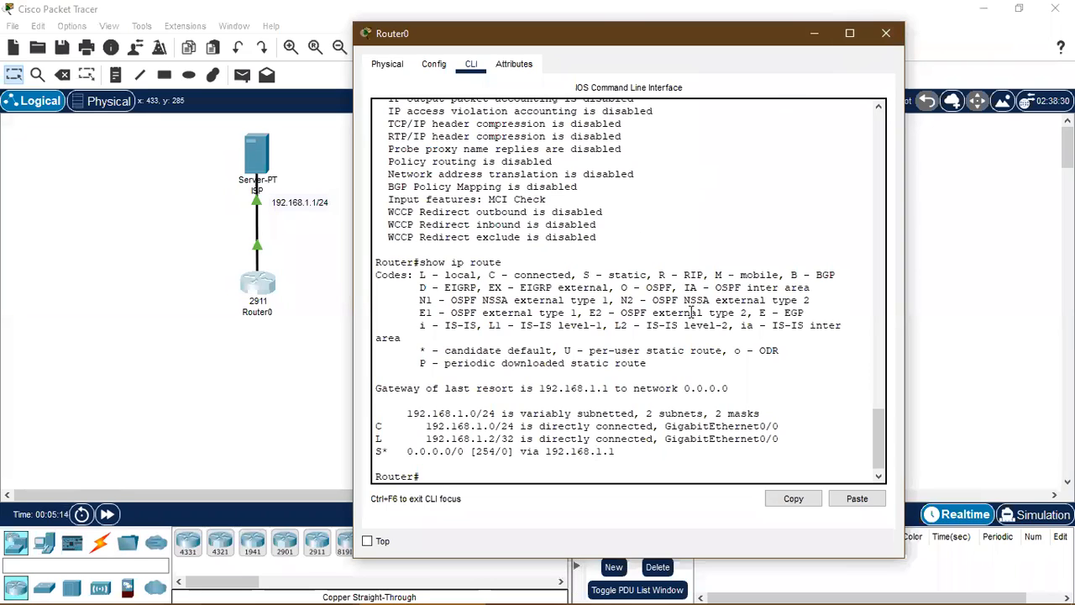
- Check the GigabitEthernet0/0 address setting in show running-config and close the router window
type("show running-config")
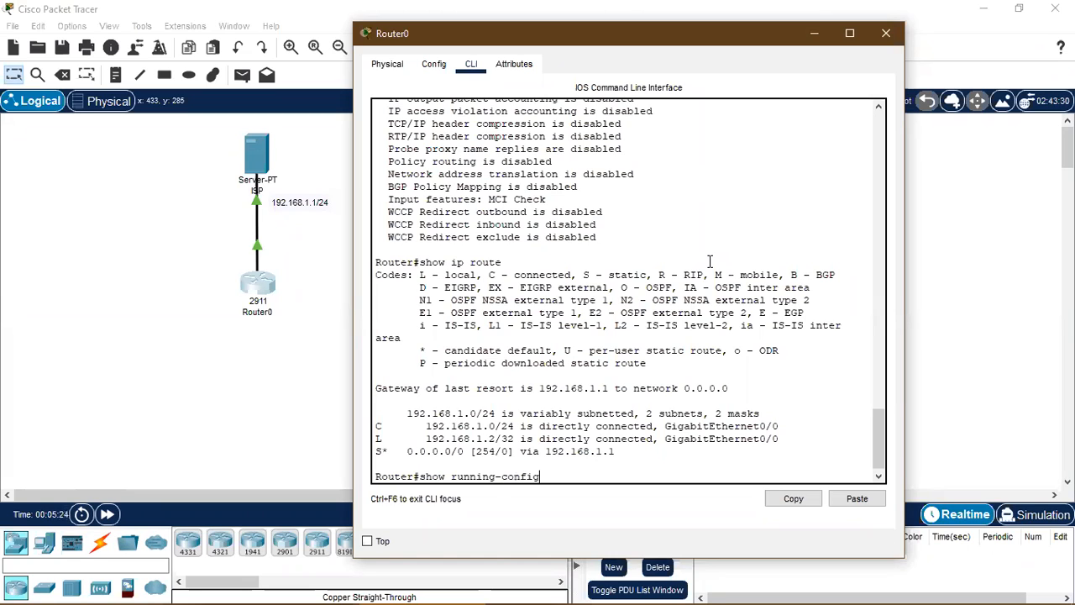
key("Return")
key("space")
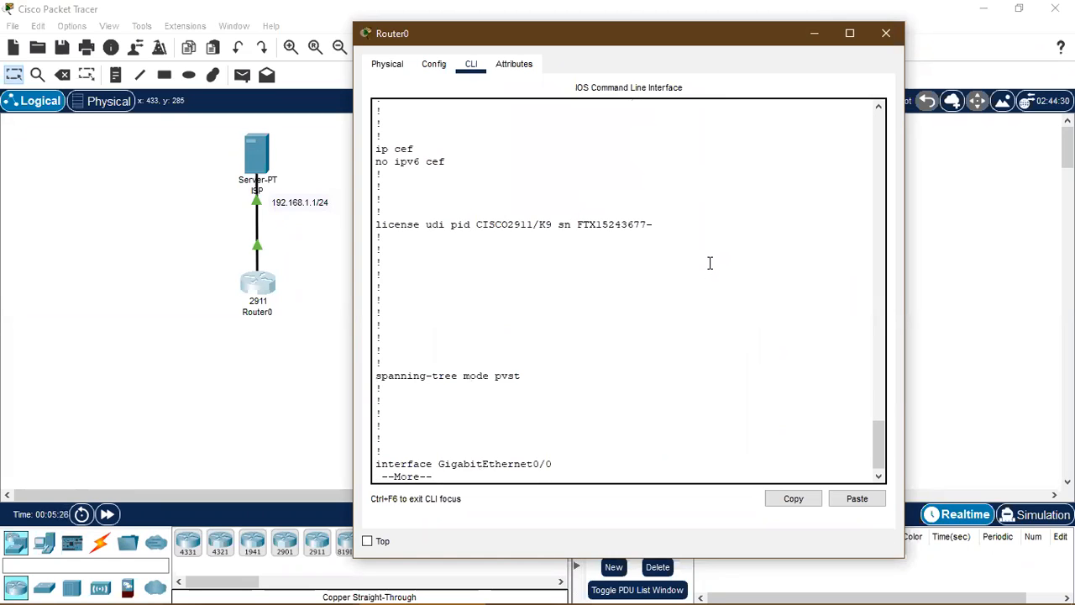
key("space")
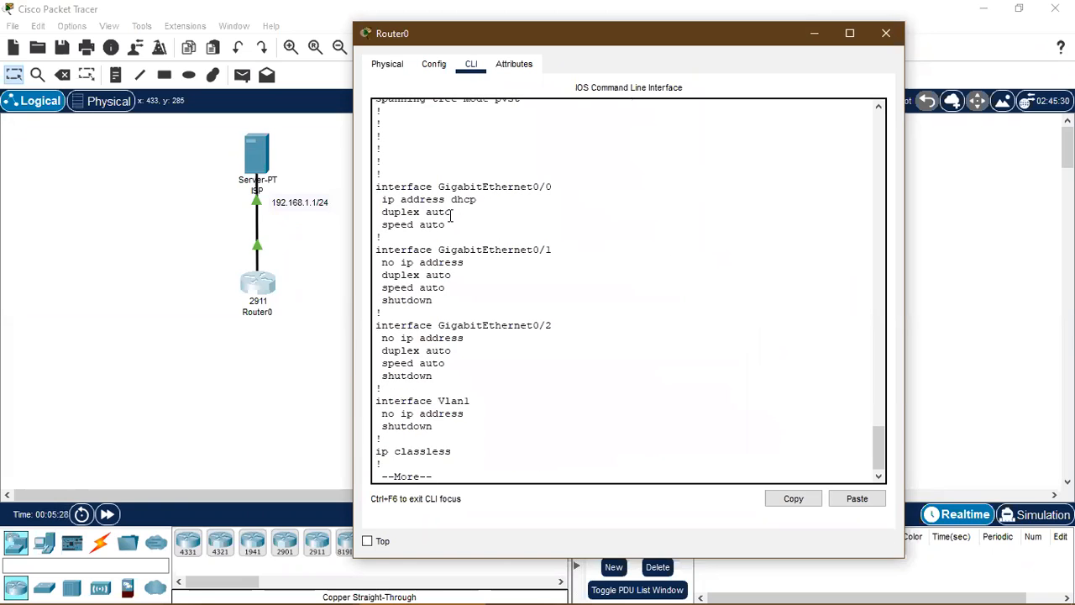
left_click_drag(381, 199, 483, 202)
left_click(884, 34)
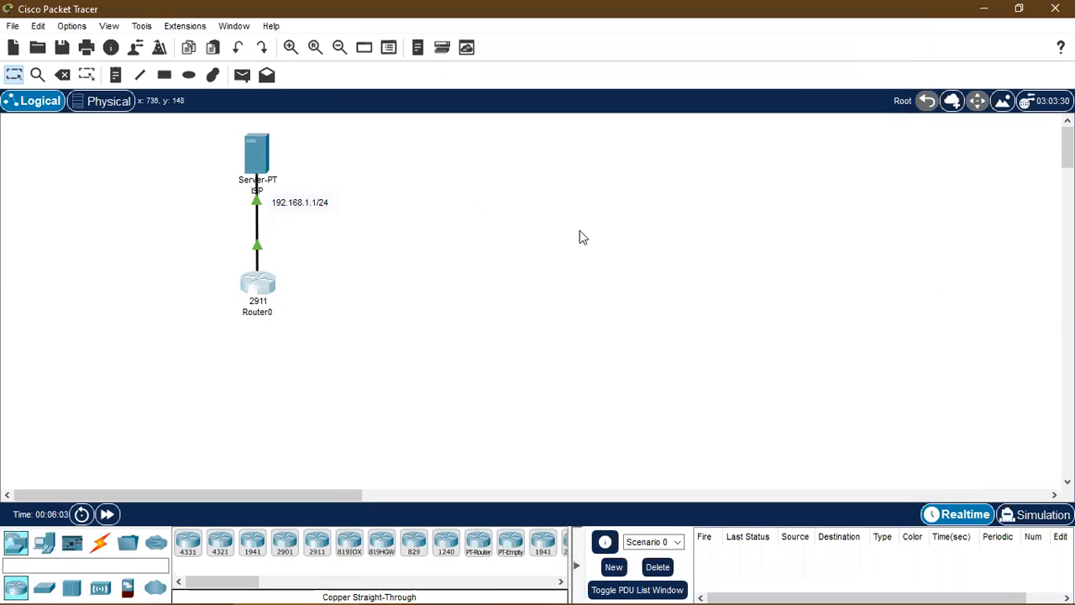